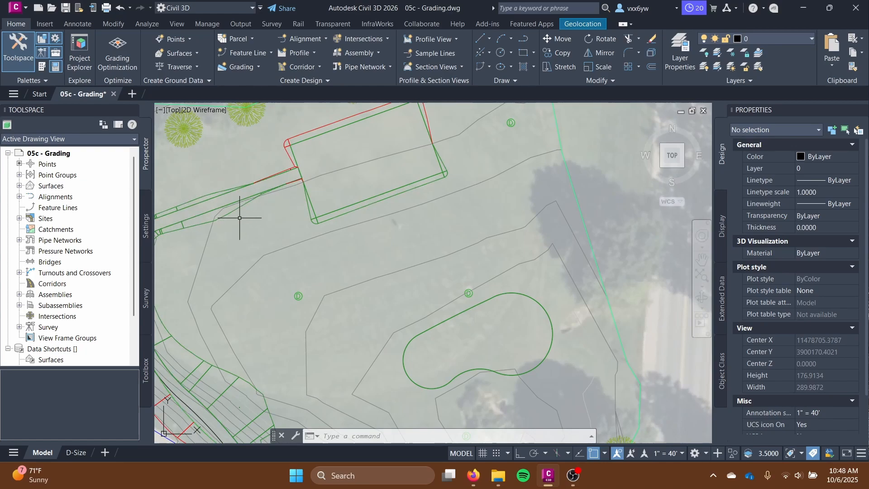
Save the drawing and create a grading group named Pond Grading Group.
{"action": "mouse_move", "coordinate": [238, 217]}
{"action": "middle_mouse_down"}
{"action": "mouse_move", "coordinate": [368, 155]}
{"action": "mouse_move", "coordinate": [368, 184]}
{"action": "mouse_move", "coordinate": [297, 197]}
{"action": "mouse_move", "coordinate": [274, 176]}
{"action": "middle_mouse_up"}
{"action": "key", "text": "ctrl+s"}
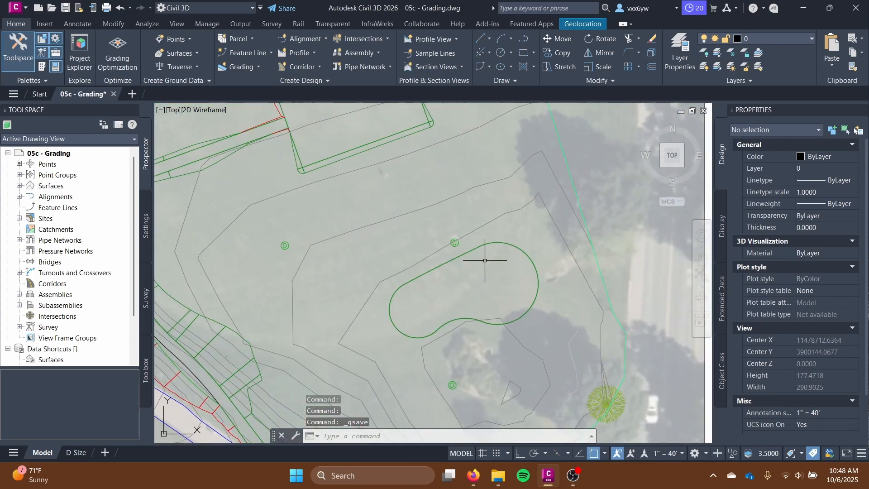
{"action": "left_click", "coordinate": [233, 67]}
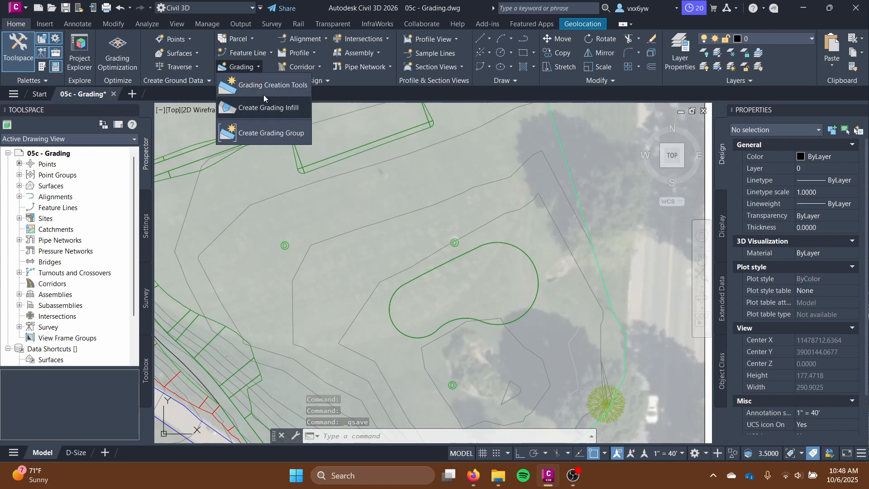
{"action": "left_click", "coordinate": [267, 133]}
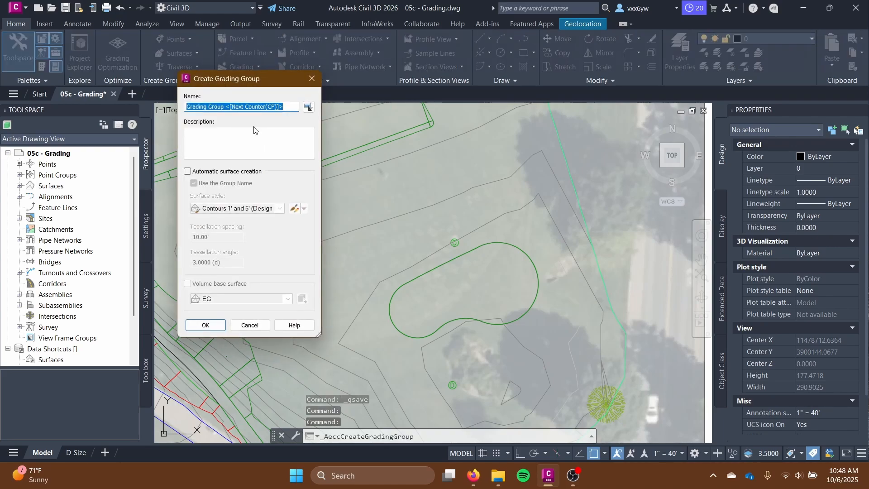
{"action": "type", "text": "Pond Grading "}
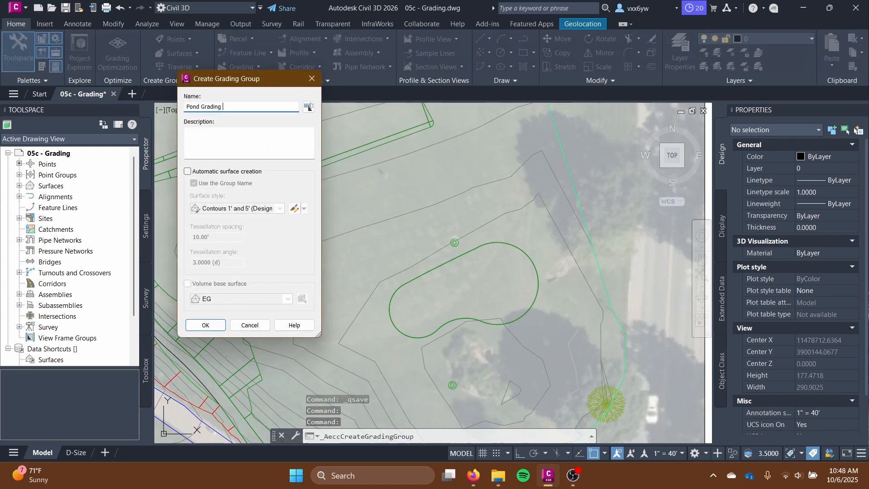
{"action": "type", "text": "Group"}
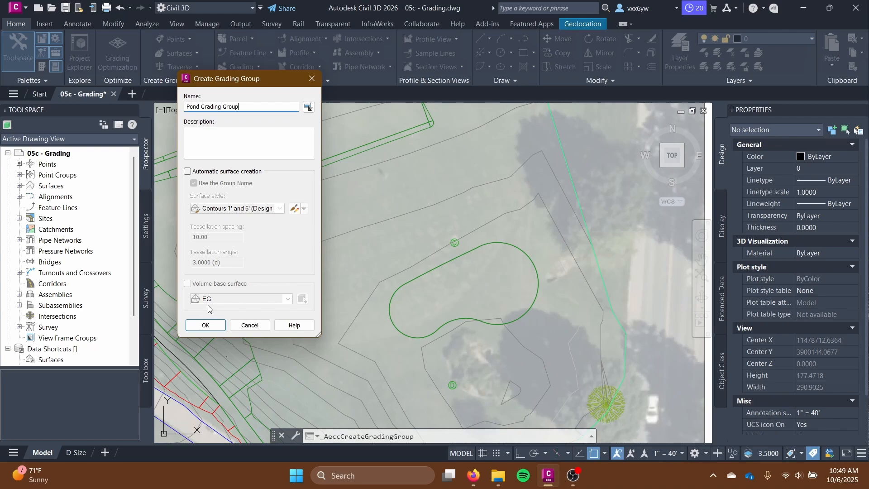
{"action": "left_click", "coordinate": [206, 325]}
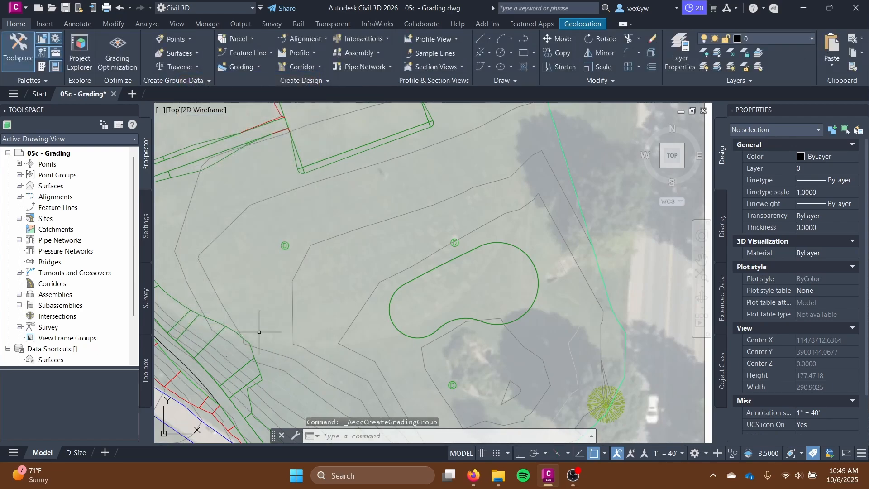
Open the Grading Creation Tools for the pond and set the grading criteria to Grade to Relative Elevation.
{"action": "middle_click_drag", "start_coordinate": [258, 332], "coordinate": [333, 261]}
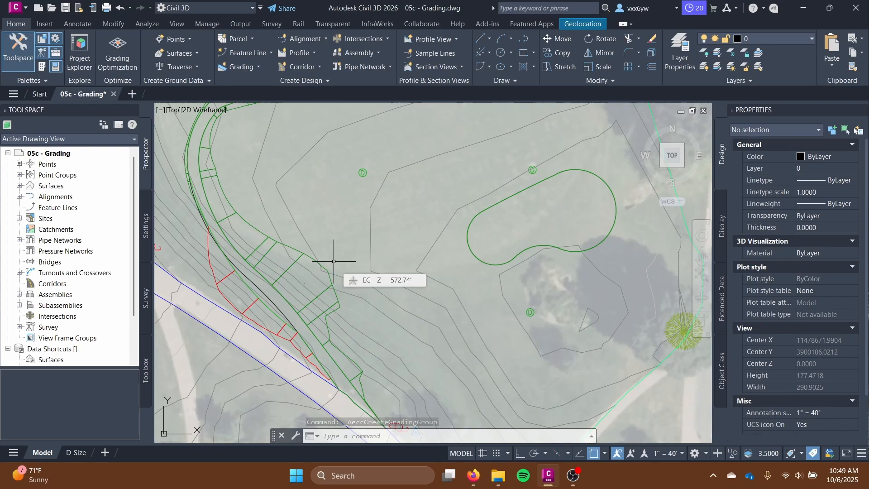
{"action": "left_click", "coordinate": [240, 67]}
{"action": "left_click", "coordinate": [270, 83]}
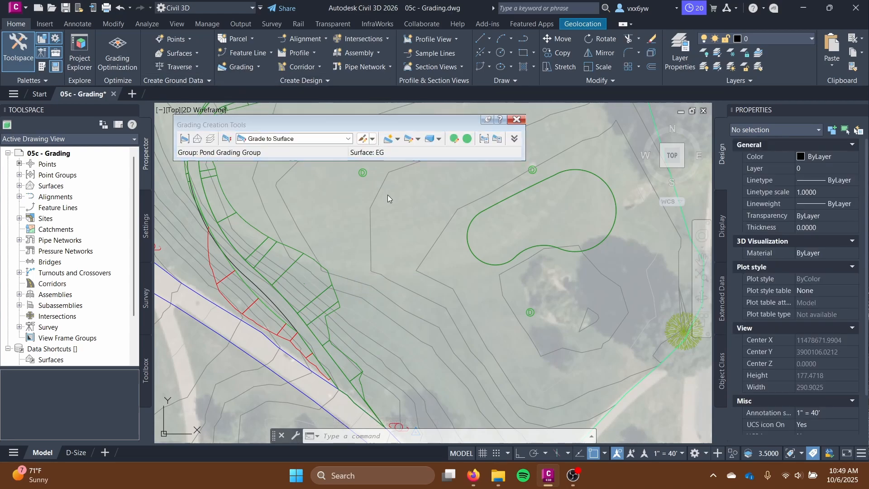
{"action": "scroll", "coordinate": [413, 249], "scroll_direction": "up", "scroll_amount": 1}
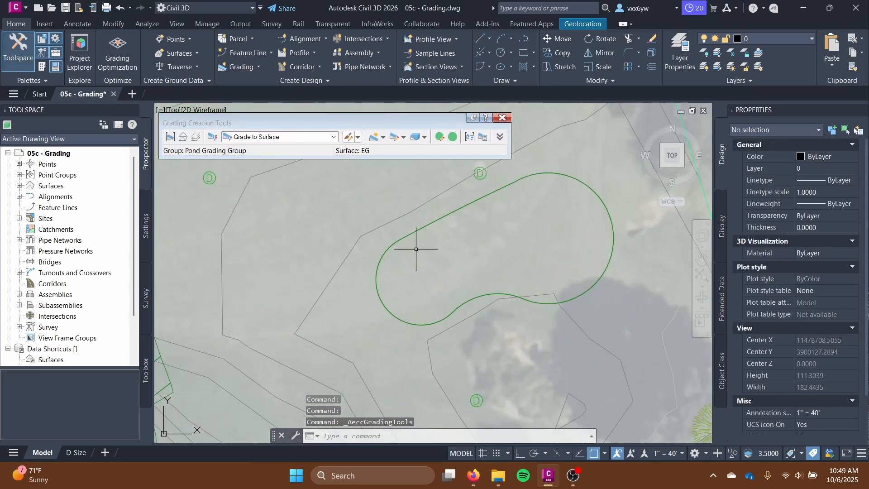
{"action": "scroll", "coordinate": [362, 270], "scroll_direction": "up", "scroll_amount": 1}
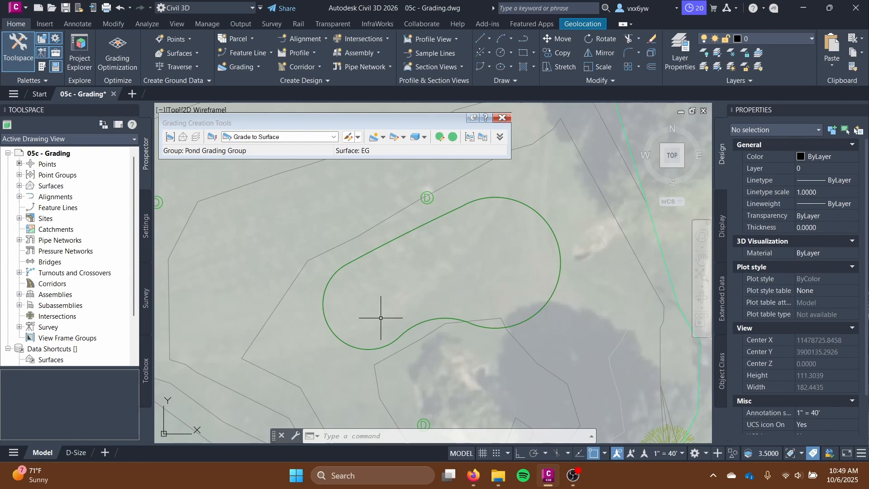
{"action": "left_click", "coordinate": [272, 139]}
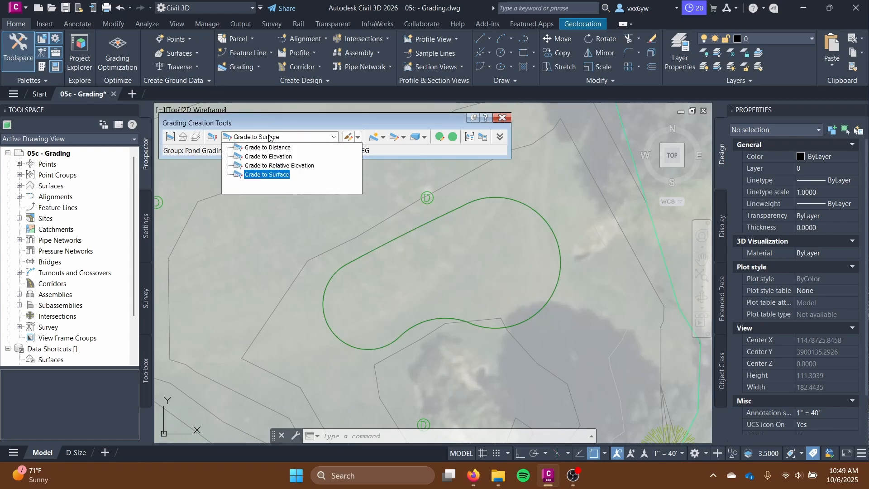
{"action": "left_click", "coordinate": [276, 166]}
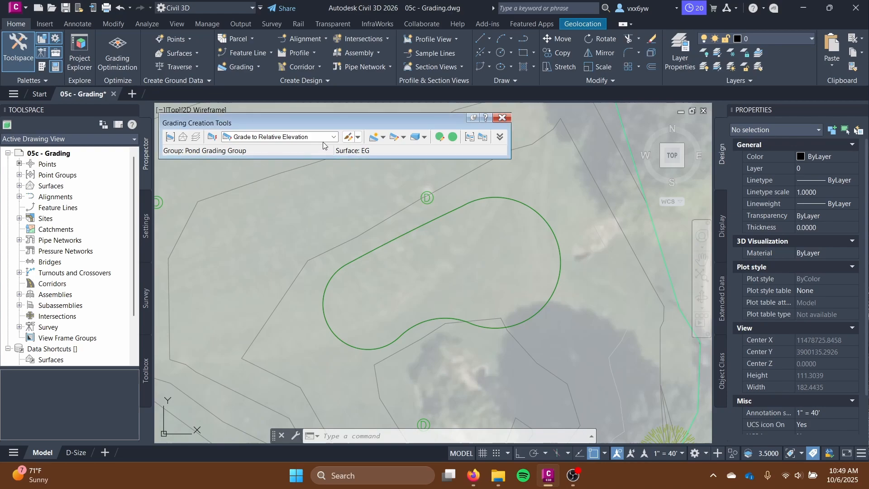
Start a grading from the closed pond feature line, with the inside of the pond as the grading side.
{"action": "left_click", "coordinate": [383, 137]}
{"action": "left_click", "coordinate": [407, 149]}
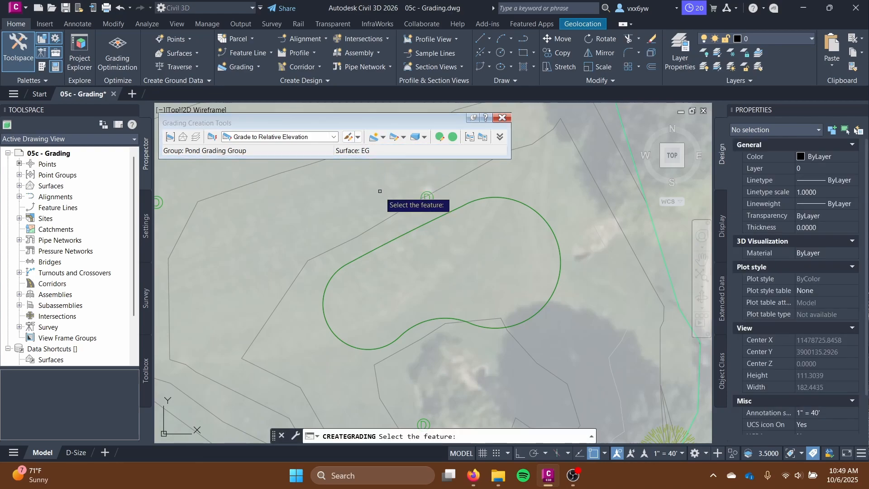
{"action": "left_click", "coordinate": [383, 249]}
{"action": "left_click", "coordinate": [485, 284]}
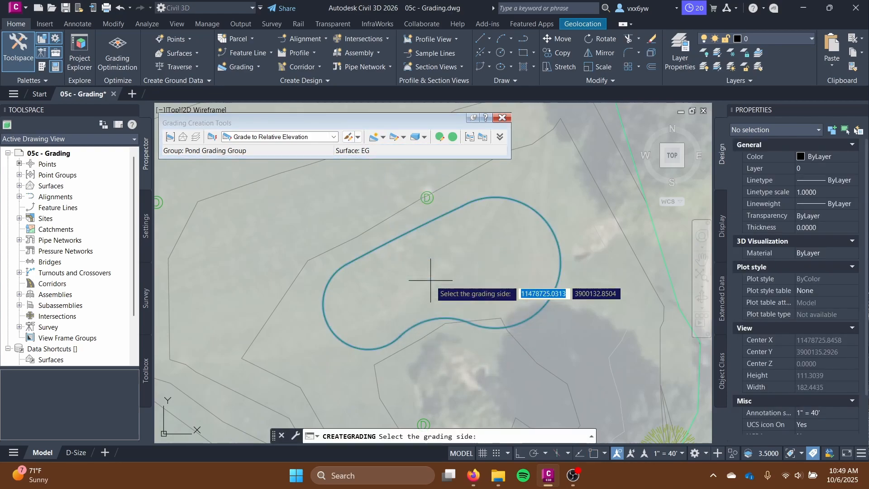
{"action": "left_click", "coordinate": [431, 269]}
{"action": "key", "text": "Return"}
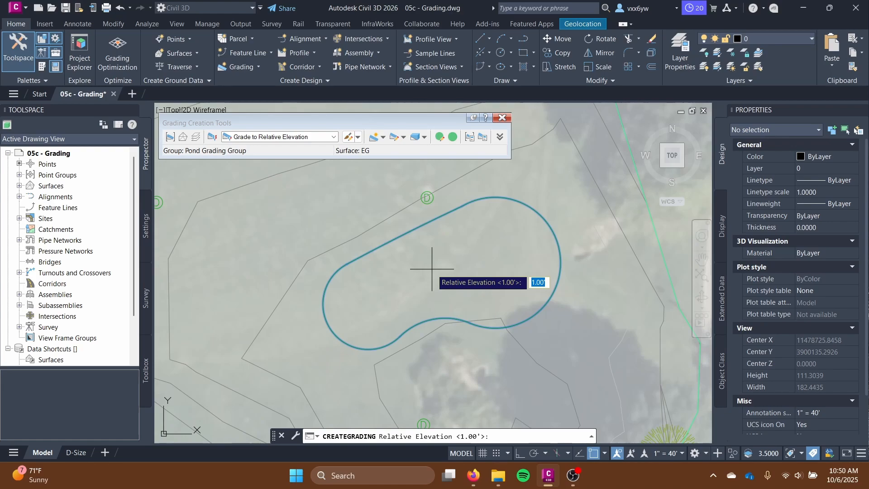
Grade the pond's inner side to a relative elevation of -2.5' with a 4:1 slope and end the command.
{"action": "type", "text": "-2.5"}
{"action": "key", "text": "Return"}
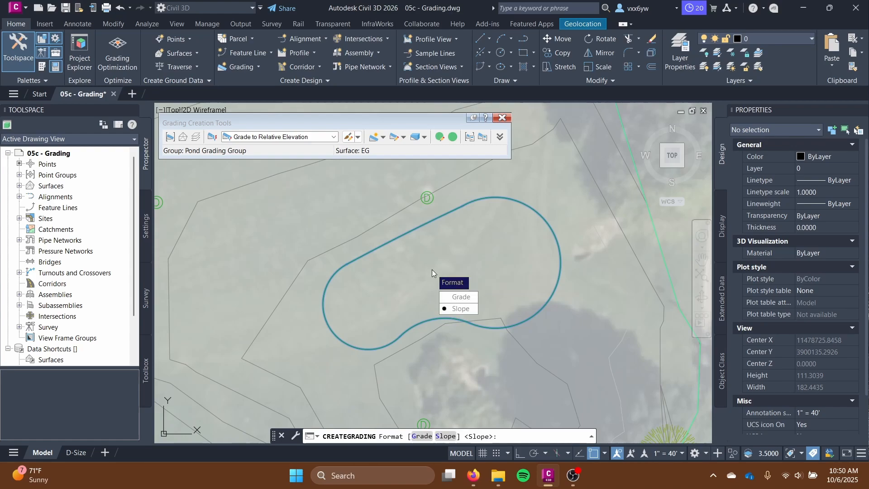
{"action": "key", "text": "Down"}
{"action": "key", "text": "Return"}
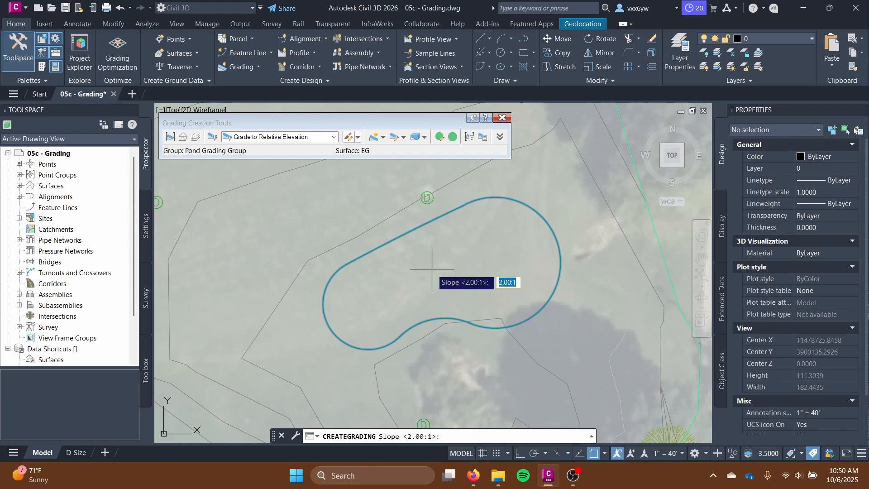
{"action": "type", "text": "4"}
{"action": "key", "text": "Return"}
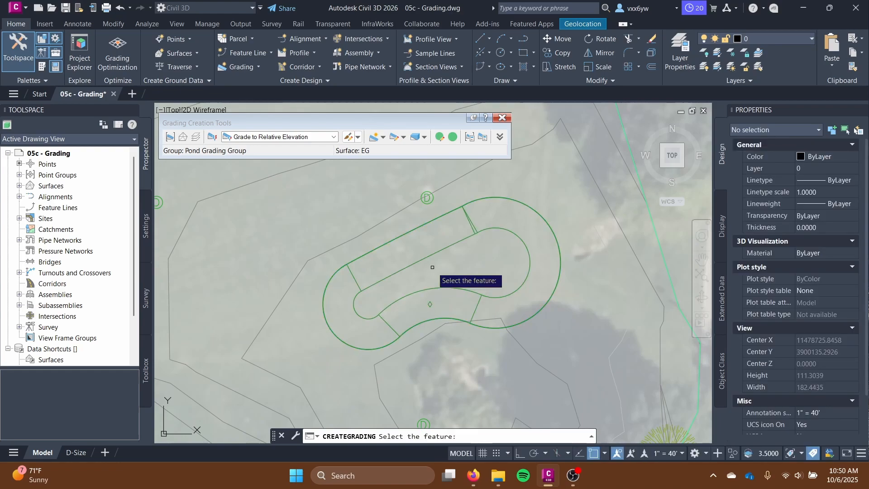
{"action": "scroll", "coordinate": [460, 295], "scroll_direction": "up", "scroll_amount": 2}
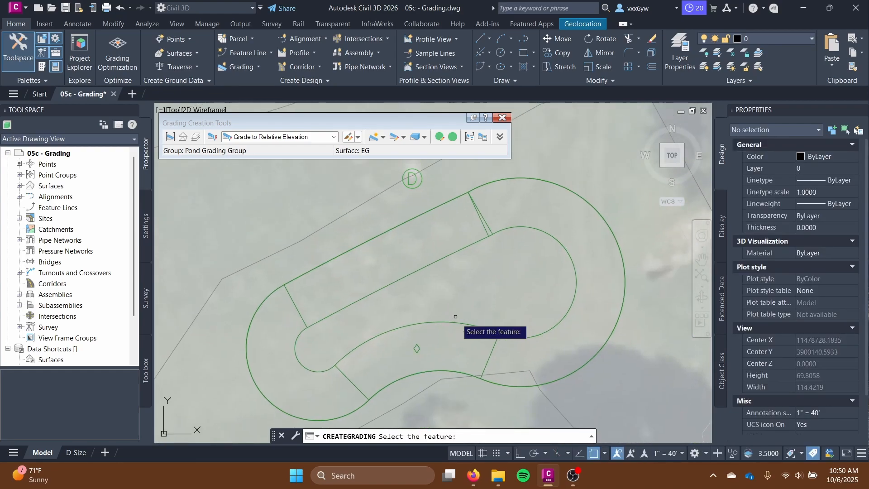
{"action": "key", "text": "Escape"}
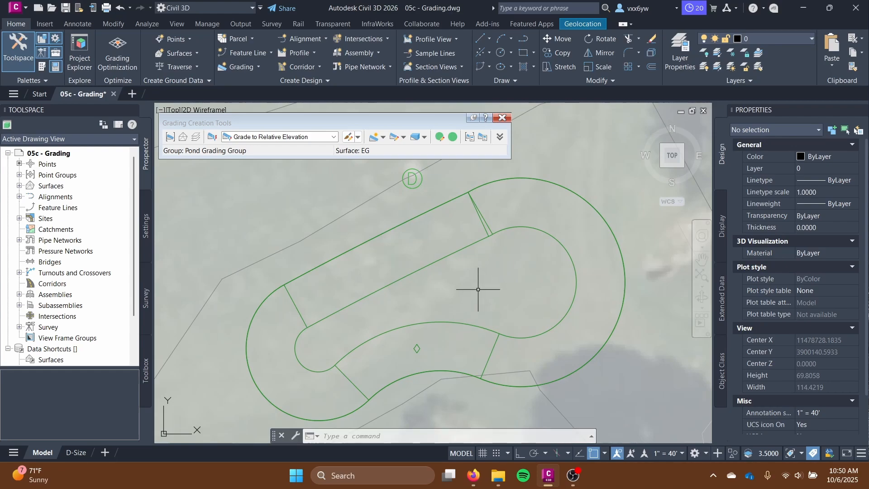
View the pond grading and its outer feature line together in the Model Viewer, and clear the selection.
{"action": "scroll", "coordinate": [471, 253], "scroll_direction": "down", "scroll_amount": 2}
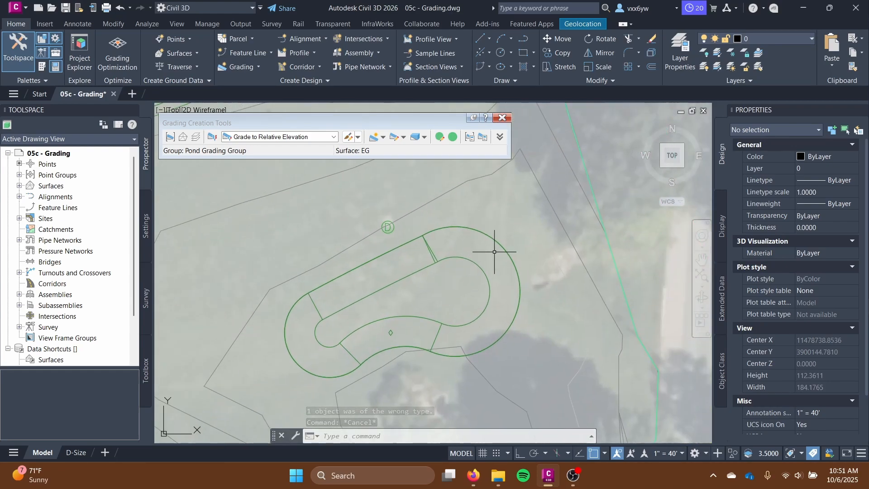
{"action": "left_click", "coordinate": [435, 337]}
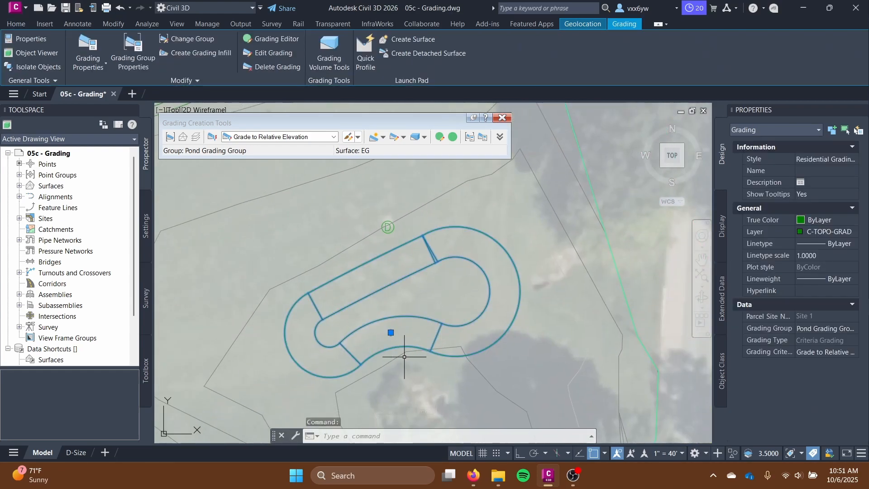
{"action": "left_click", "coordinate": [404, 355]}
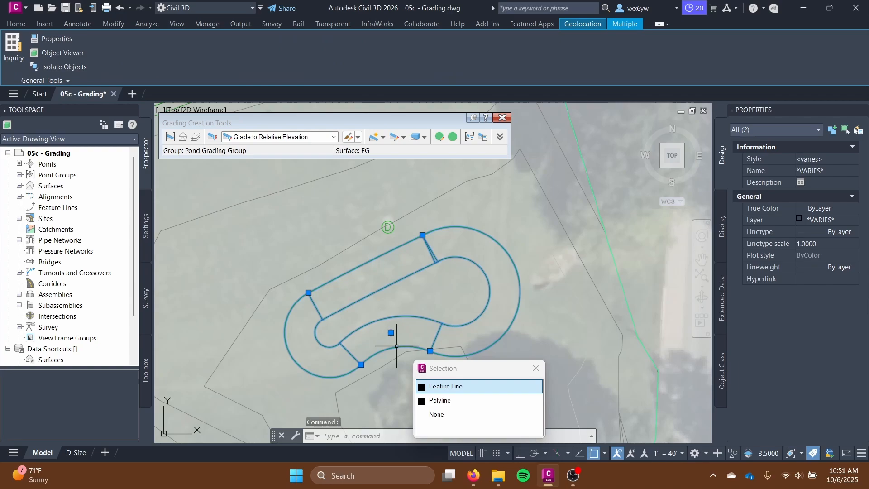
{"action": "left_click", "coordinate": [464, 386]}
{"action": "right_click", "coordinate": [401, 275]}
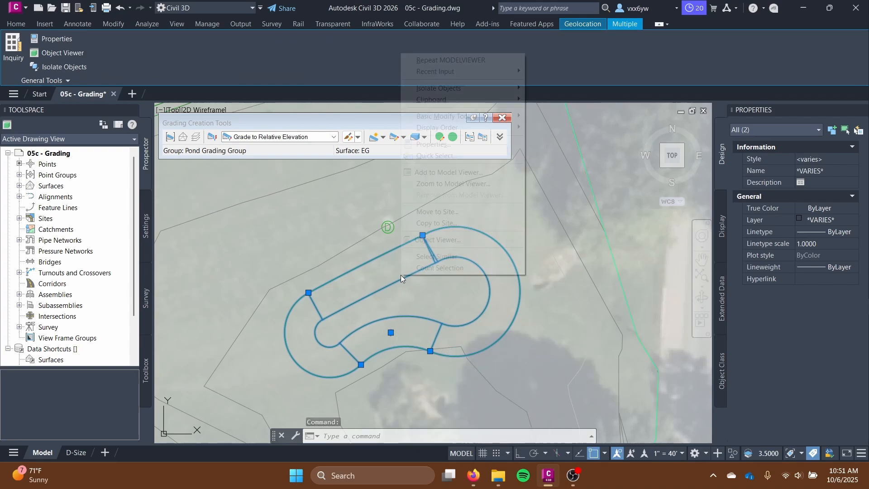
{"action": "left_click", "coordinate": [434, 172]}
{"action": "left_click_drag", "start_coordinate": [510, 301], "coordinate": [469, 210]}
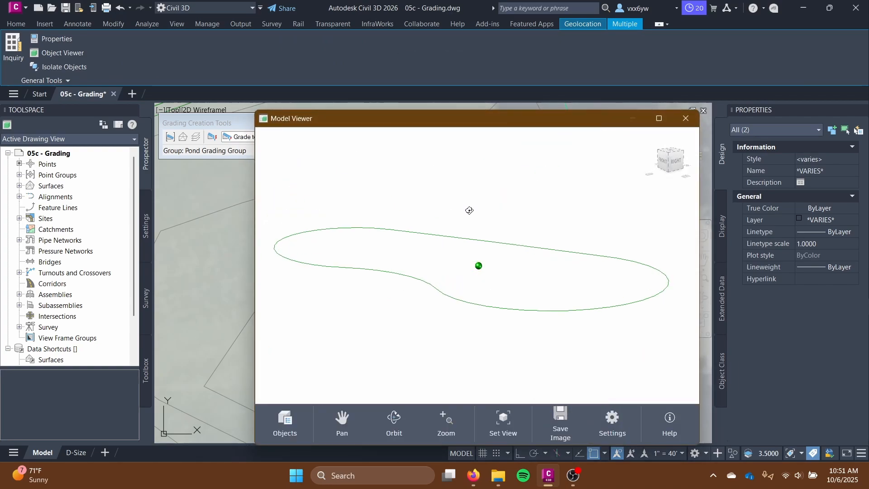
{"action": "left_click", "coordinate": [686, 118]}
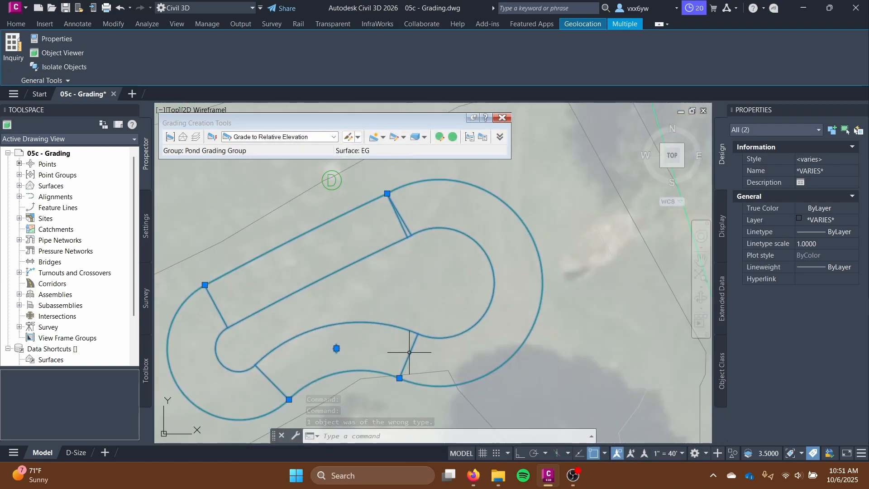
{"action": "left_click", "coordinate": [337, 348]}
{"action": "key", "text": "Escape"}
{"action": "key", "text": "Escape"}
Examine the pond grading's side slopes in the Object Viewer from several 3D angles.
{"action": "left_click", "coordinate": [337, 348]}
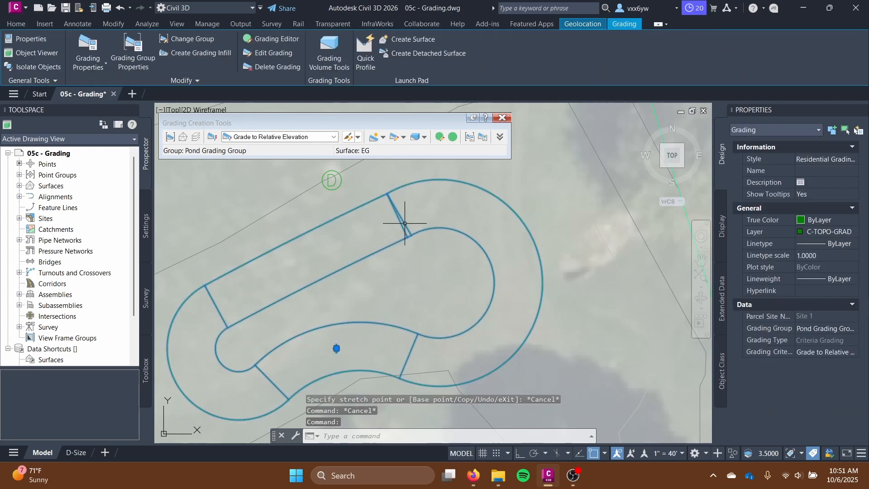
{"action": "right_click", "coordinate": [406, 197]}
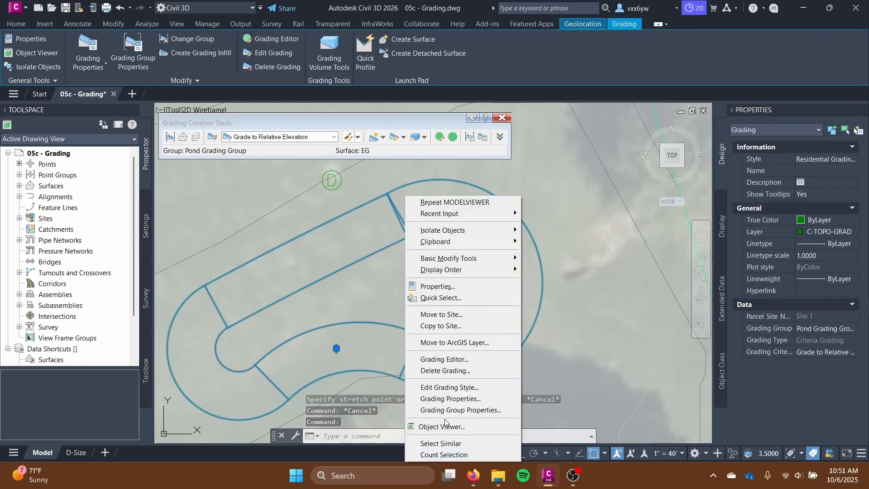
{"action": "left_click", "coordinate": [442, 426]}
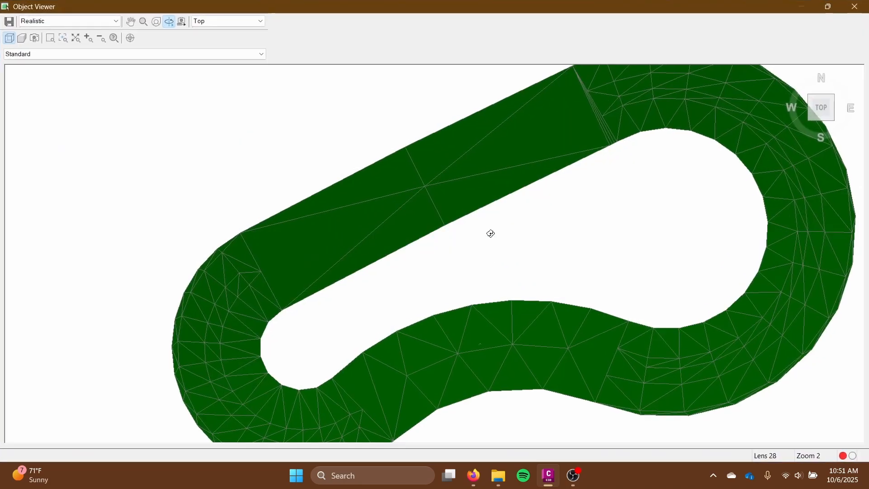
{"action": "mouse_move", "coordinate": [528, 320]}
{"action": "left_mouse_down"}
{"action": "mouse_move", "coordinate": [539, 324]}
{"action": "mouse_move", "coordinate": [533, 298]}
{"action": "mouse_move", "coordinate": [537, 307]}
{"action": "left_mouse_up"}
{"action": "middle_click_drag", "start_coordinate": [270, 155], "coordinate": [412, 308]}
{"action": "middle_click_drag", "start_coordinate": [469, 175], "coordinate": [483, 304]}
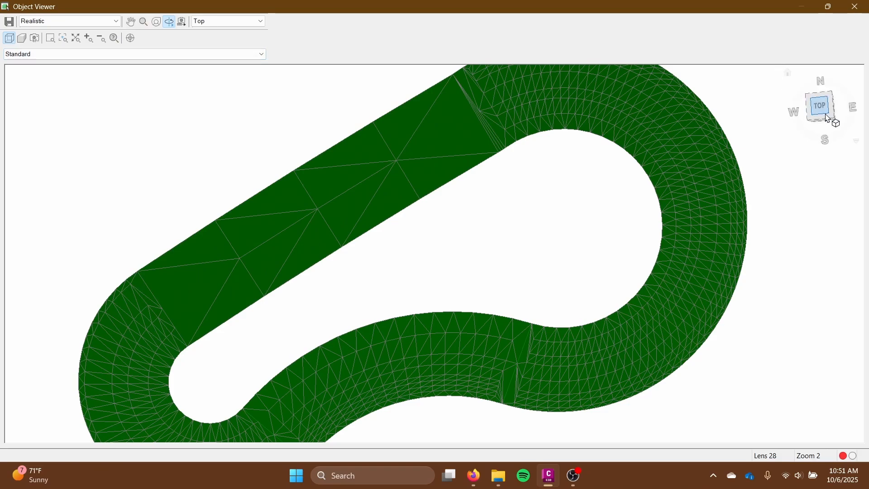
{"action": "left_click", "coordinate": [832, 119]}
{"action": "scroll", "coordinate": [545, 260], "scroll_direction": "up", "scroll_amount": 6}
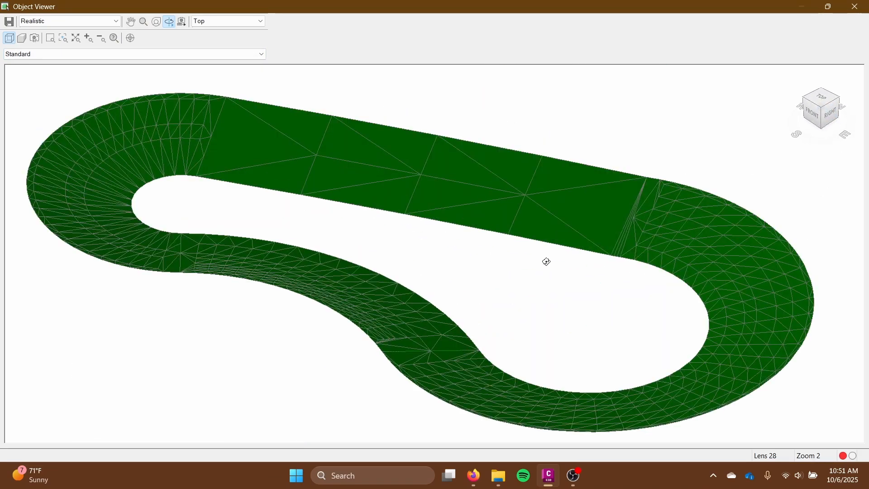
{"action": "middle_click_drag", "start_coordinate": [574, 244], "coordinate": [516, 228]}
{"action": "left_click_drag", "start_coordinate": [647, 290], "coordinate": [370, 125]}
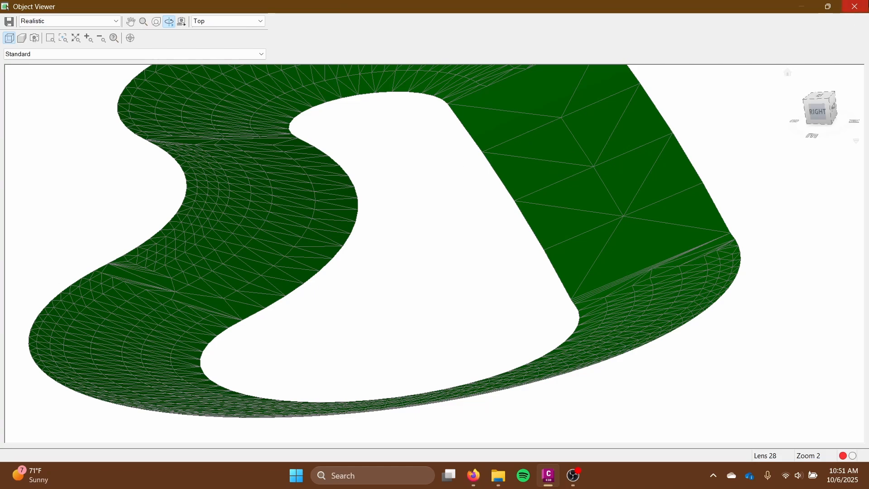
{"action": "left_click", "coordinate": [855, 6]}
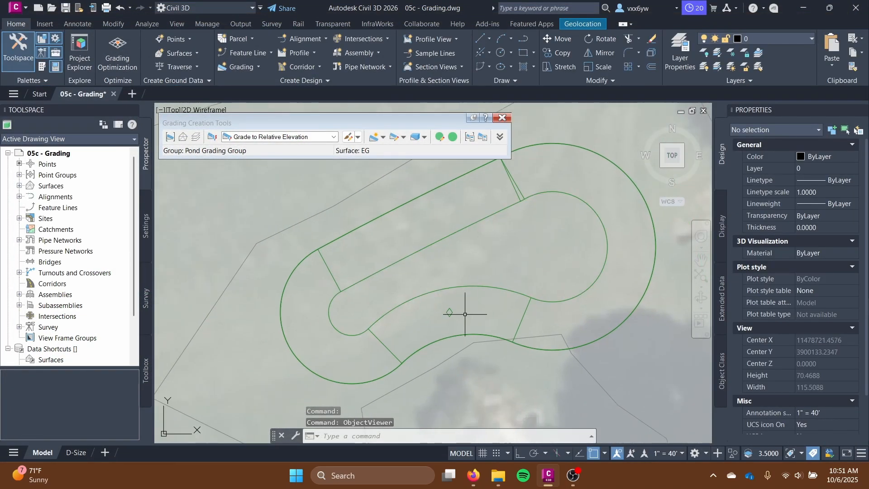
{"action": "scroll", "coordinate": [446, 311], "scroll_direction": "up", "scroll_amount": 4}
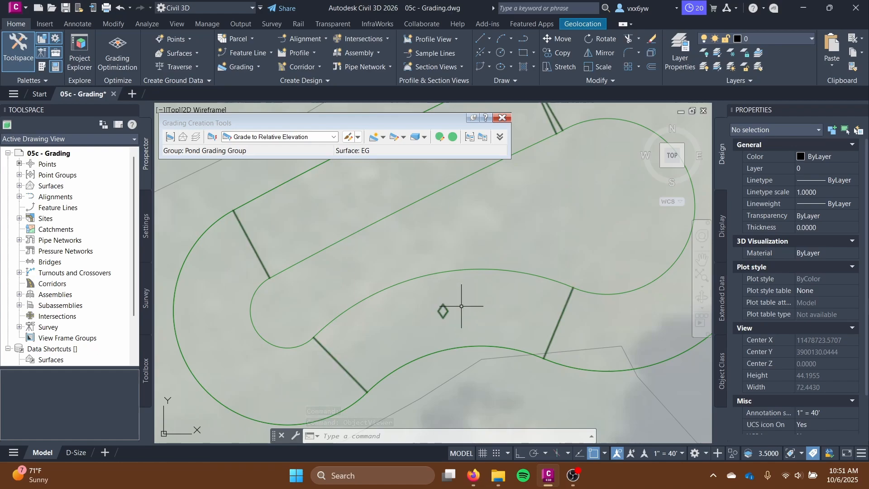
{"action": "middle_click_drag", "start_coordinate": [479, 253], "coordinate": [397, 312]}
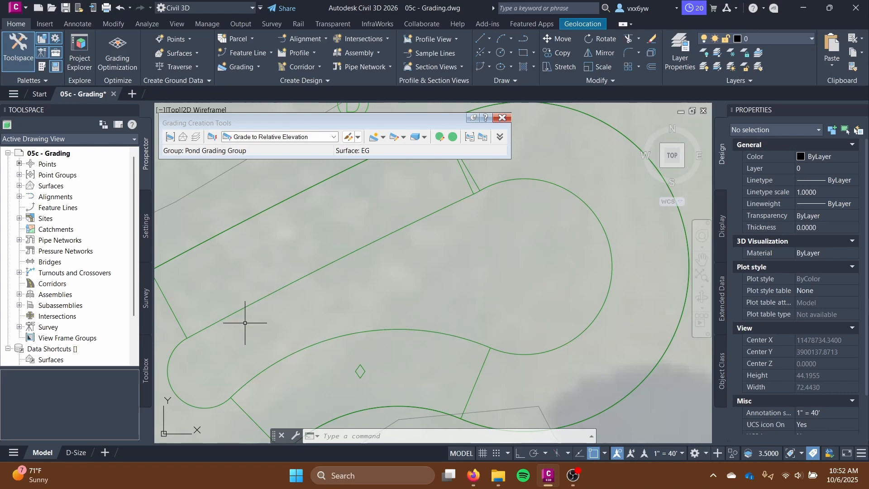
Create a grading infill in the open area at the bottom of the pond and end the command.
{"action": "left_click", "coordinate": [384, 137]}
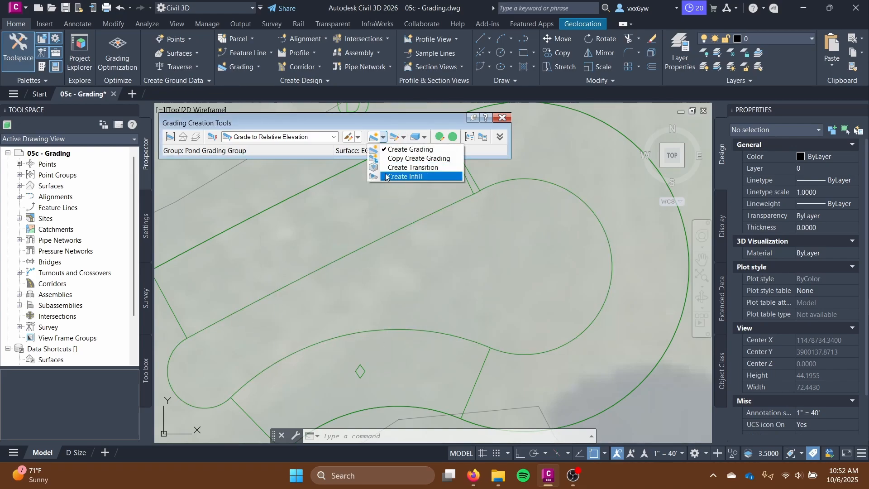
{"action": "left_click", "coordinate": [406, 177]}
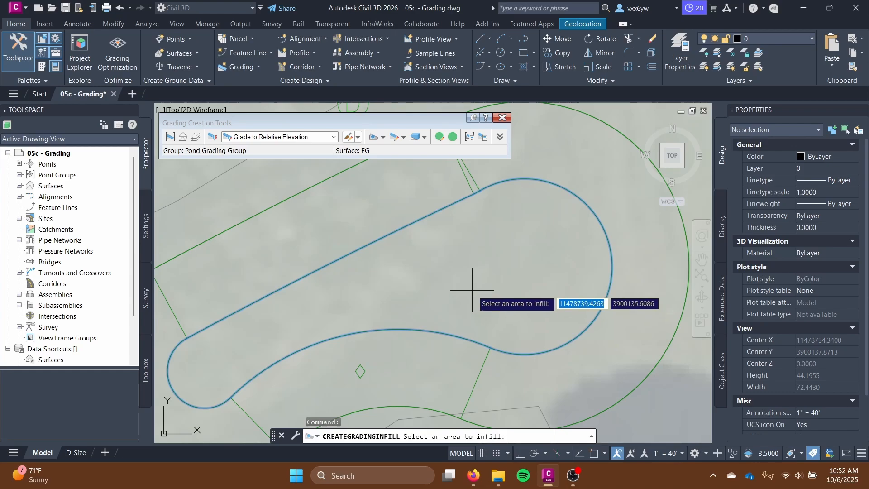
{"action": "left_click", "coordinate": [451, 272]}
{"action": "scroll", "coordinate": [459, 271], "scroll_direction": "up", "scroll_amount": 2}
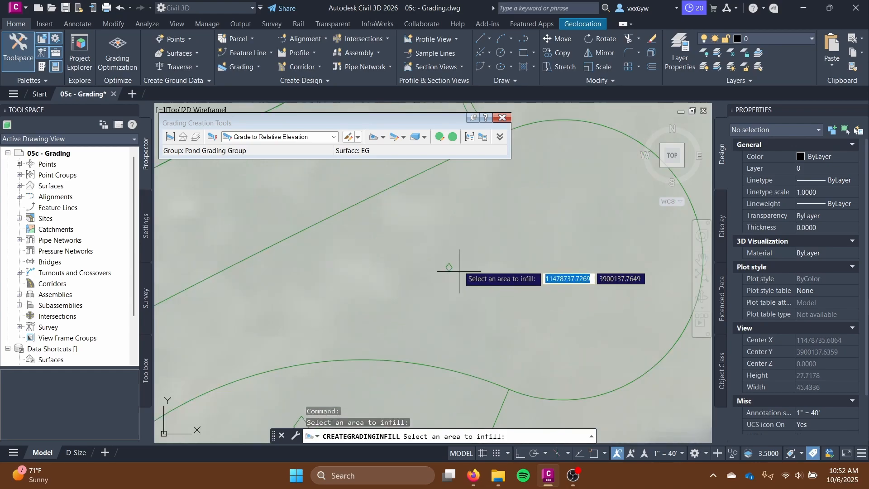
{"action": "scroll", "coordinate": [436, 269], "scroll_direction": "down", "scroll_amount": 6}
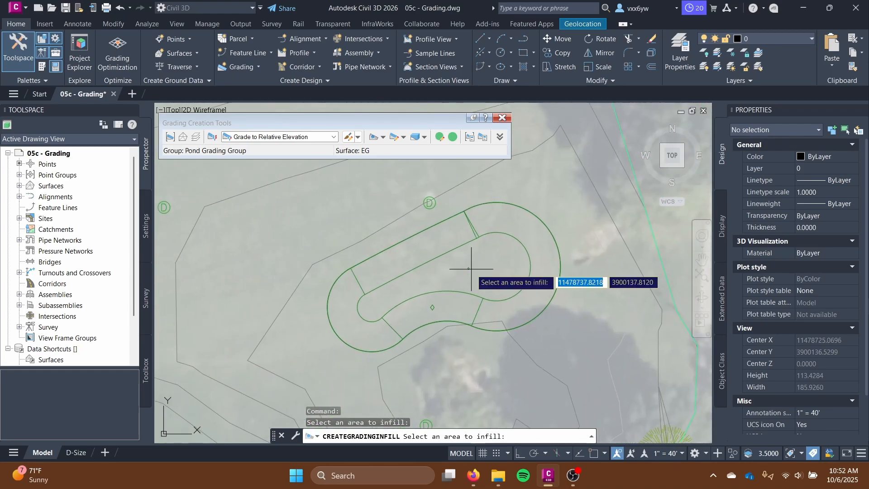
{"action": "key", "text": "Escape"}
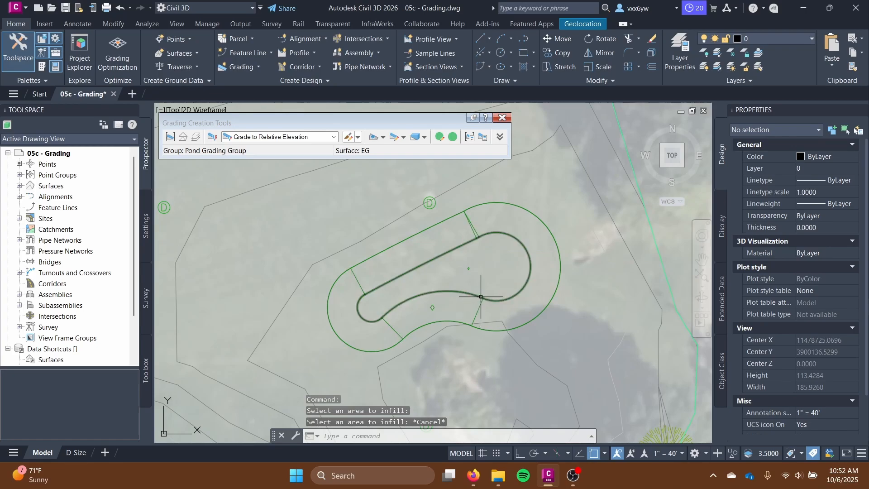
Examine the pond's side slopes and bottom infill together in the Object Viewer from several 3D angles, and close the viewer.
{"action": "left_click", "coordinate": [481, 297]}
{"action": "left_click", "coordinate": [498, 325]}
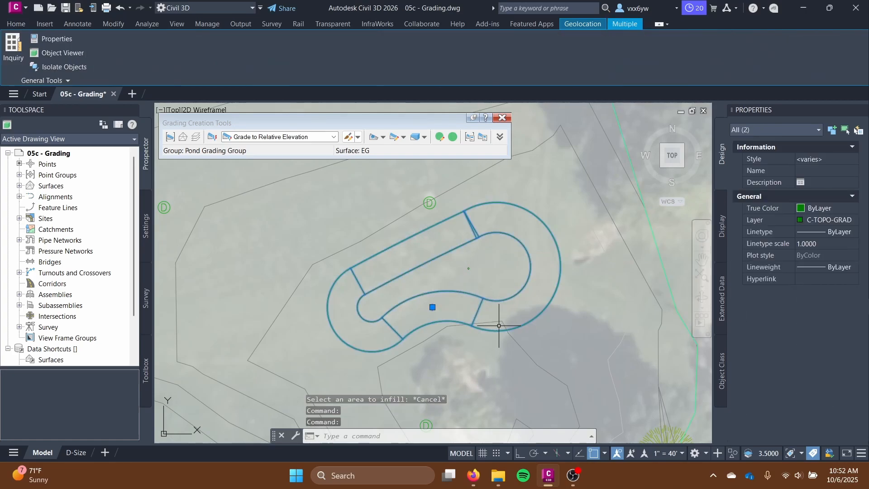
{"action": "left_click", "coordinate": [68, 53]}
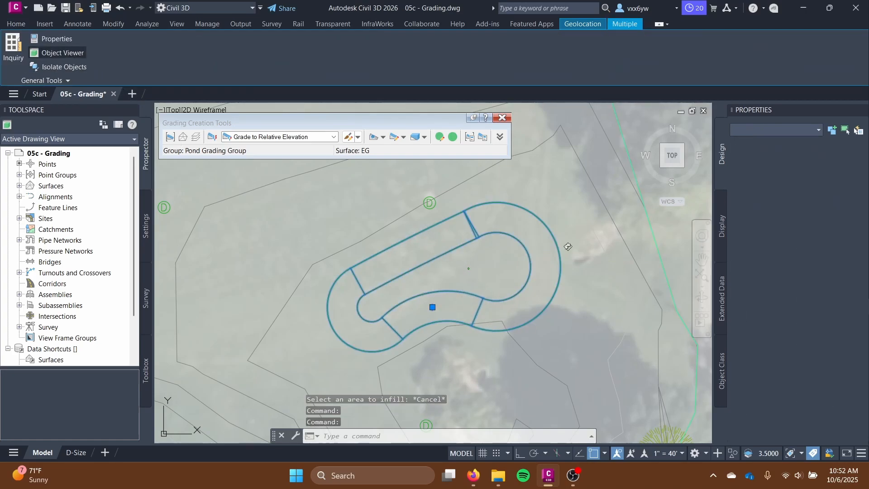
{"action": "left_click_drag", "start_coordinate": [616, 335], "coordinate": [593, 328]}
{"action": "left_click_drag", "start_coordinate": [399, 343], "coordinate": [551, 214]}
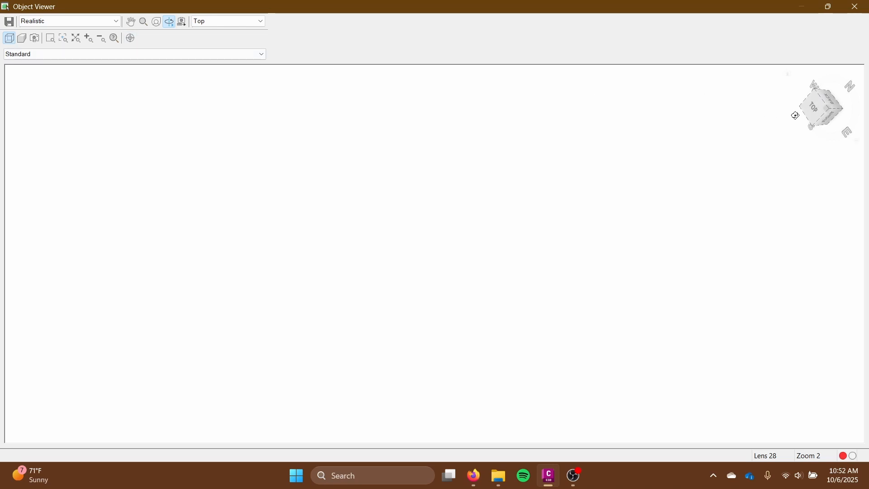
{"action": "left_click_drag", "start_coordinate": [830, 112], "coordinate": [637, 162]}
{"action": "scroll", "coordinate": [454, 250], "scroll_direction": "up", "scroll_amount": 6}
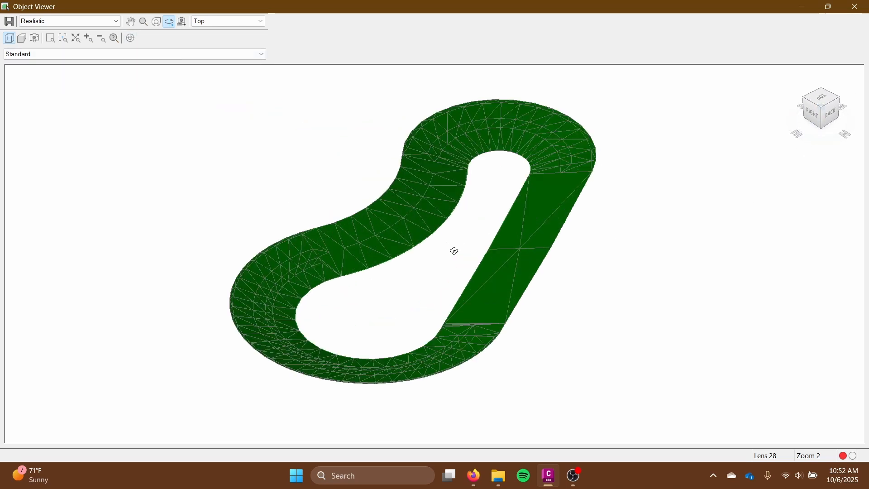
{"action": "mouse_move", "coordinate": [460, 249]}
{"action": "left_mouse_down"}
{"action": "mouse_move", "coordinate": [428, 252]}
{"action": "mouse_move", "coordinate": [449, 194]}
{"action": "mouse_move", "coordinate": [467, 211]}
{"action": "mouse_move", "coordinate": [439, 235]}
{"action": "mouse_move", "coordinate": [430, 223]}
{"action": "mouse_move", "coordinate": [413, 233]}
{"action": "mouse_move", "coordinate": [412, 194]}
{"action": "mouse_move", "coordinate": [367, 184]}
{"action": "mouse_move", "coordinate": [353, 198]}
{"action": "mouse_move", "coordinate": [429, 205]}
{"action": "left_mouse_up"}
{"action": "scroll", "coordinate": [473, 210], "scroll_direction": "down", "scroll_amount": 6}
{"action": "scroll", "coordinate": [409, 235], "scroll_direction": "up", "scroll_amount": 5}
{"action": "scroll", "coordinate": [407, 236], "scroll_direction": "down", "scroll_amount": 5}
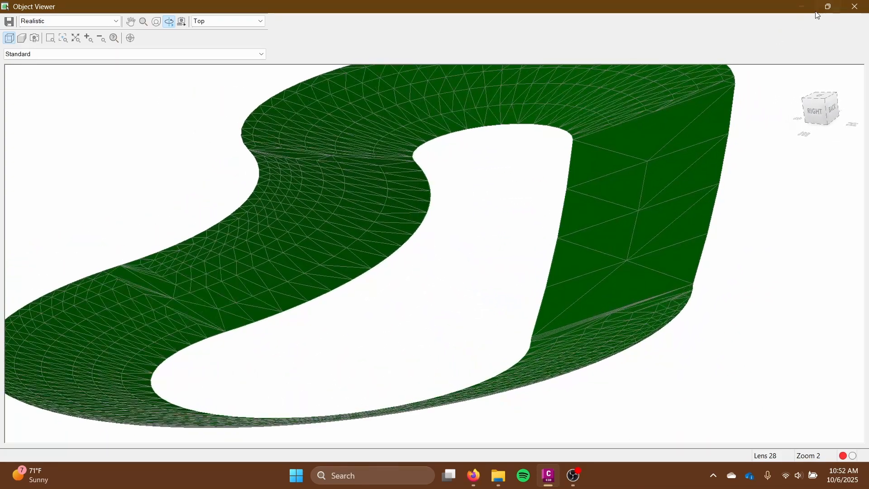
{"action": "left_click", "coordinate": [854, 6]}
{"action": "key", "text": "ctrl+s"}
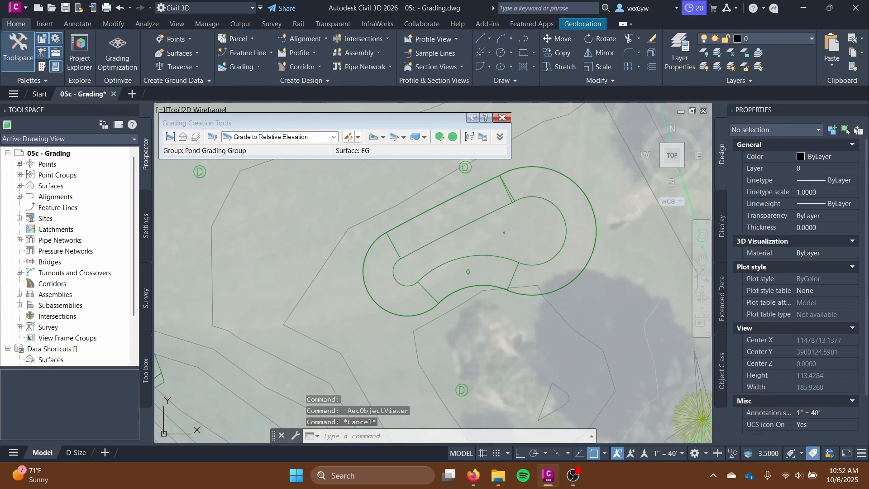
Start a Grade to Distance grading from the pond's outer feature line, with the outside of the pond as the grading side.
{"action": "scroll", "coordinate": [485, 243], "scroll_direction": "up", "scroll_amount": 2}
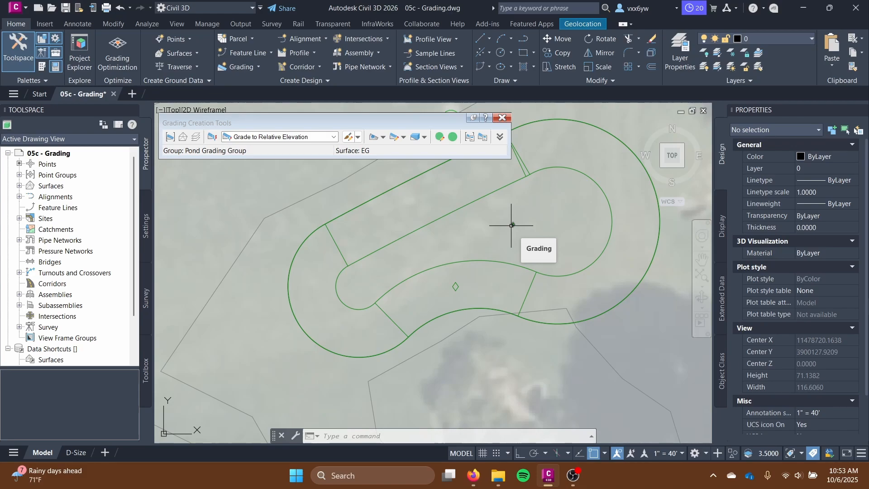
{"action": "scroll", "coordinate": [507, 256], "scroll_direction": "down", "scroll_amount": 2}
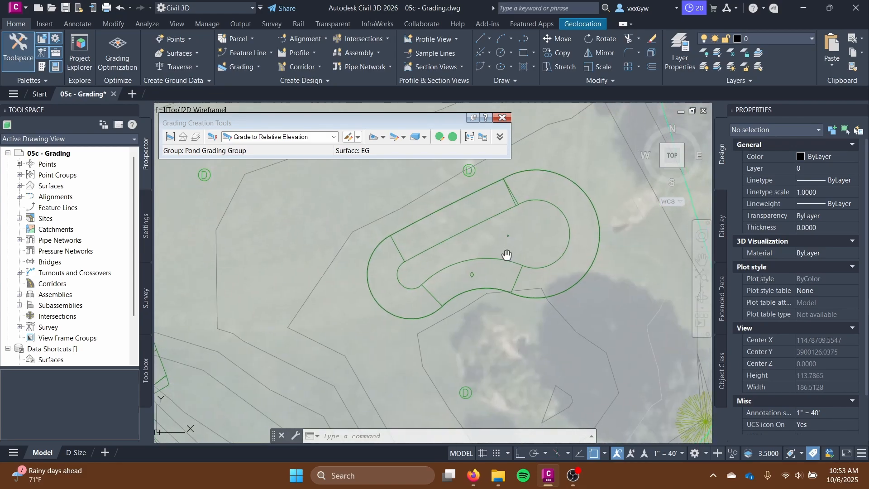
{"action": "left_click", "coordinate": [333, 137]}
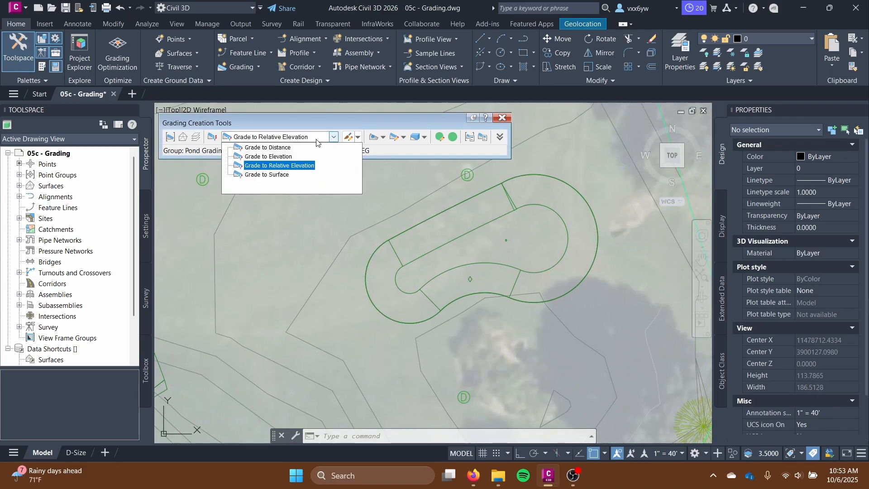
{"action": "left_click", "coordinate": [285, 148]}
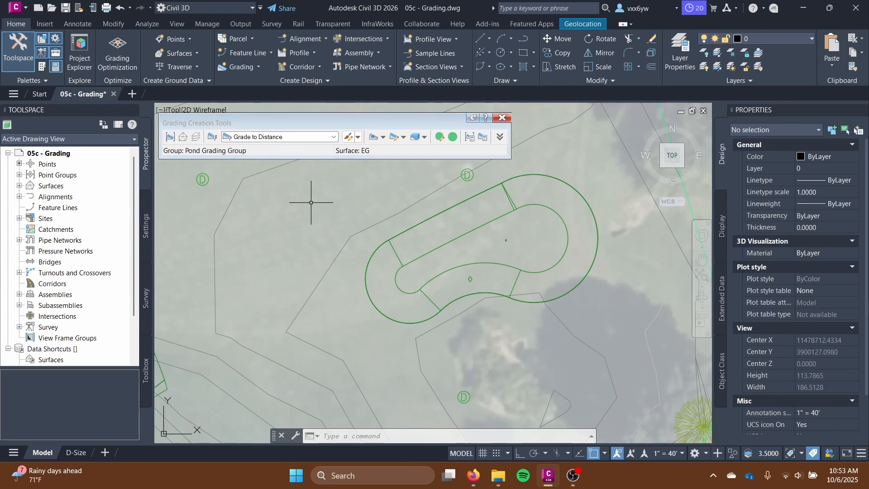
{"action": "scroll", "coordinate": [394, 142], "scroll_direction": "up", "scroll_amount": 2}
{"action": "left_click", "coordinate": [402, 137]}
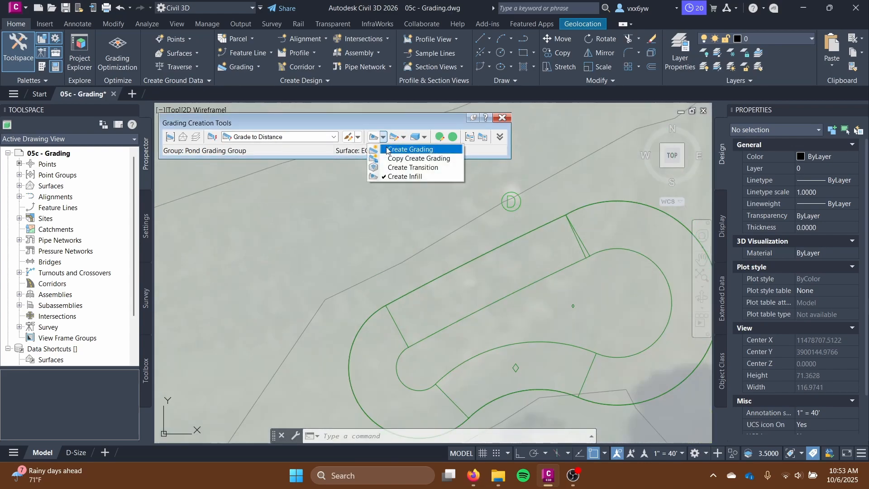
{"action": "left_click", "coordinate": [389, 149]}
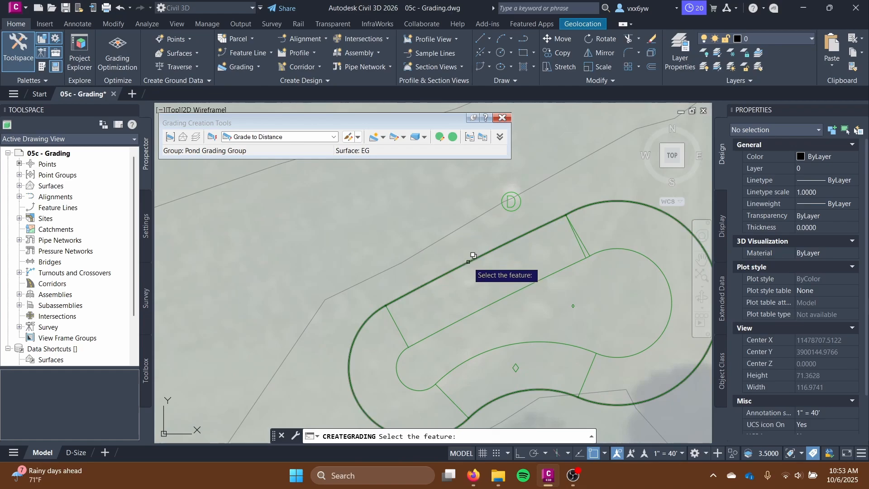
{"action": "left_click", "coordinate": [473, 261]}
{"action": "left_click", "coordinate": [540, 302]}
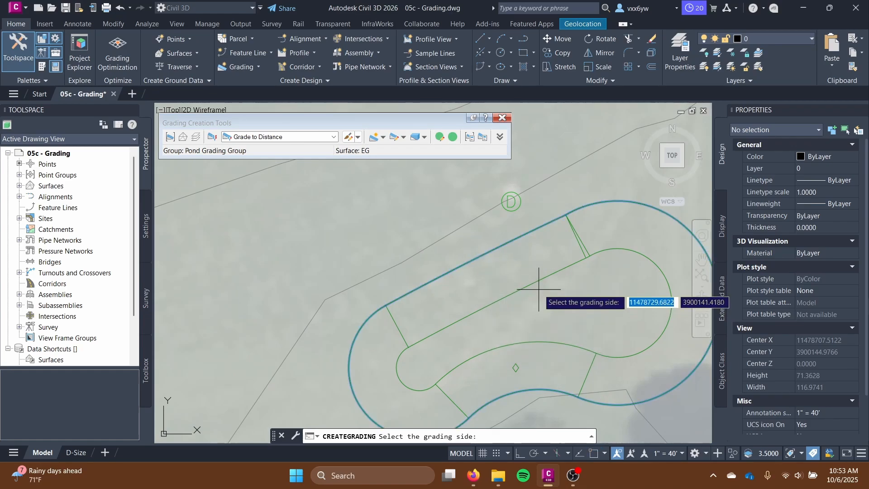
{"action": "left_click", "coordinate": [482, 246]}
{"action": "left_click", "coordinate": [481, 247]}
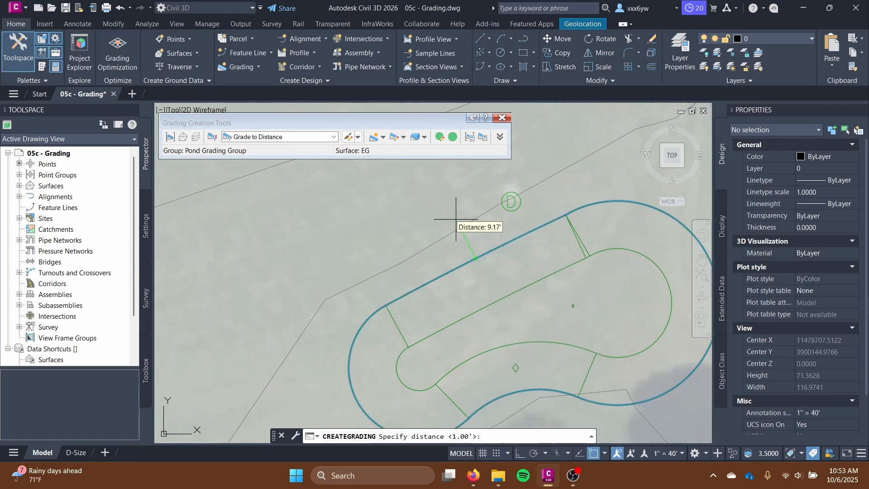
Grade outward a distance of 6' with a 3:1 slope and end the command.
{"action": "type", "text": "6"}
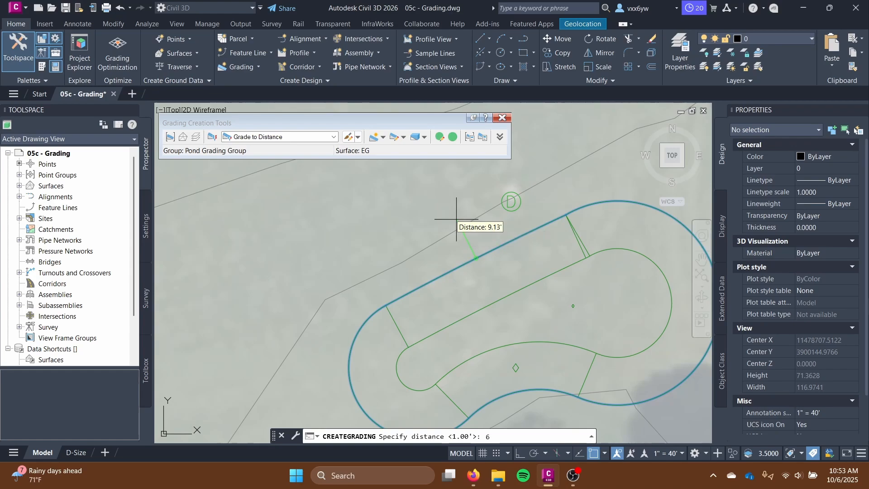
{"action": "key", "text": "Return"}
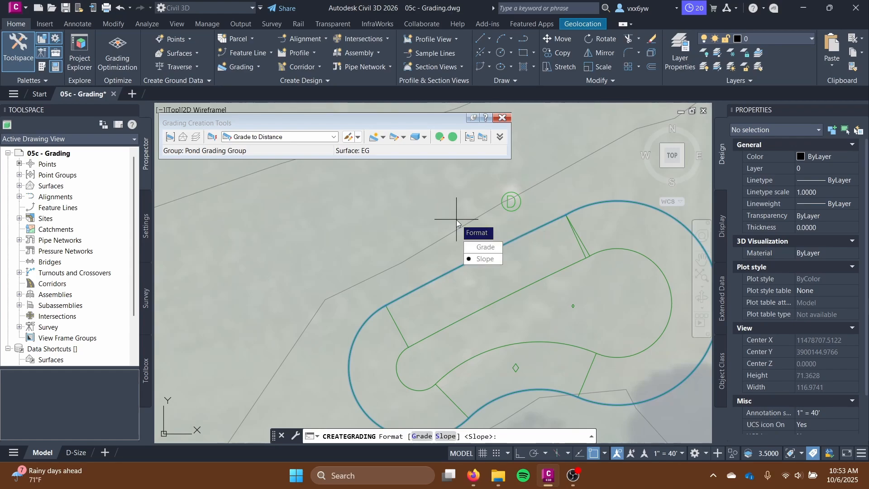
{"action": "key", "text": "Return"}
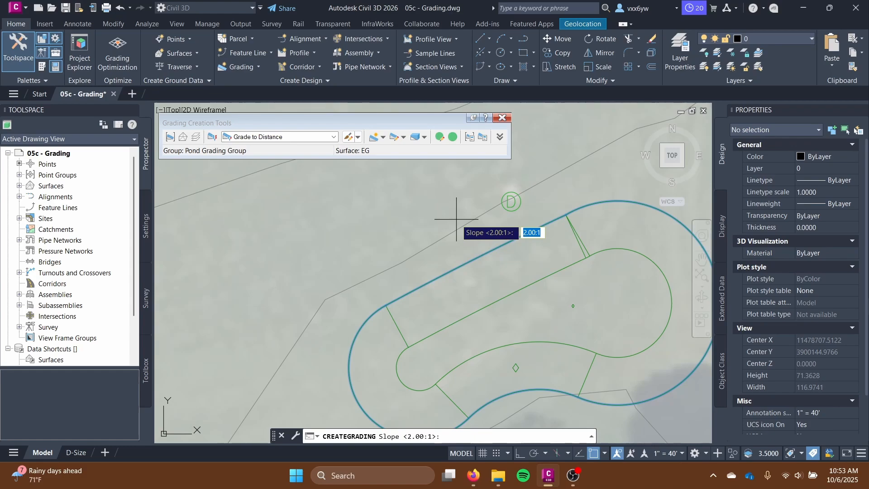
{"action": "type", "text": "3"}
{"action": "key", "text": "Return"}
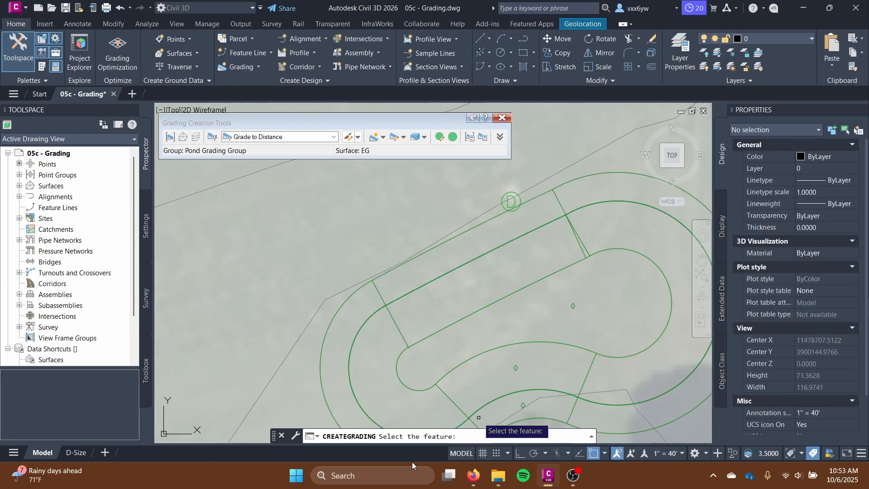
{"action": "scroll", "coordinate": [459, 241], "scroll_direction": "down", "scroll_amount": 2}
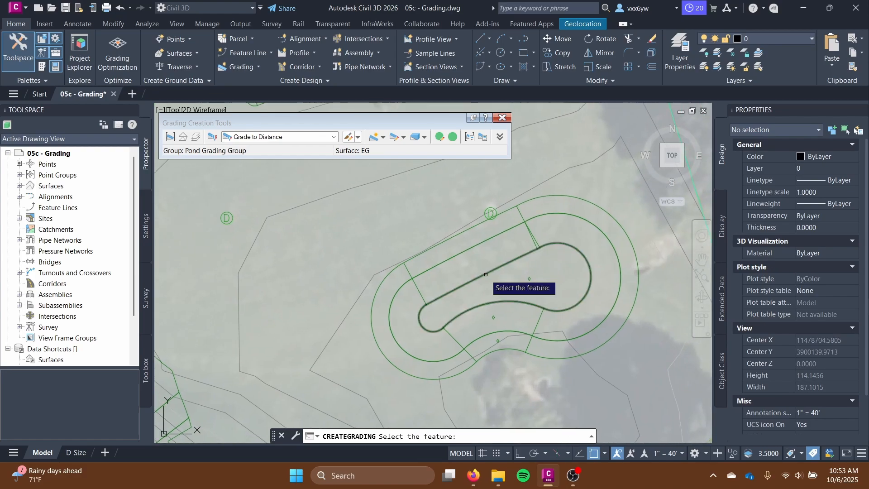
{"action": "scroll", "coordinate": [458, 241], "scroll_direction": "up", "scroll_amount": 2}
{"action": "key", "text": "Escape"}
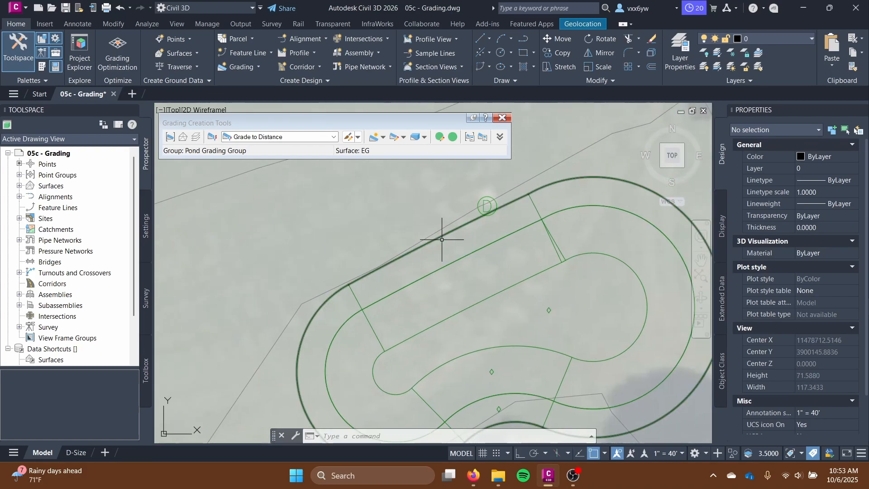
Start a Grade to Surface grading from the outermost pond grading line, applied to its entire length.
{"action": "left_click", "coordinate": [334, 137]}
{"action": "left_click", "coordinate": [266, 174]}
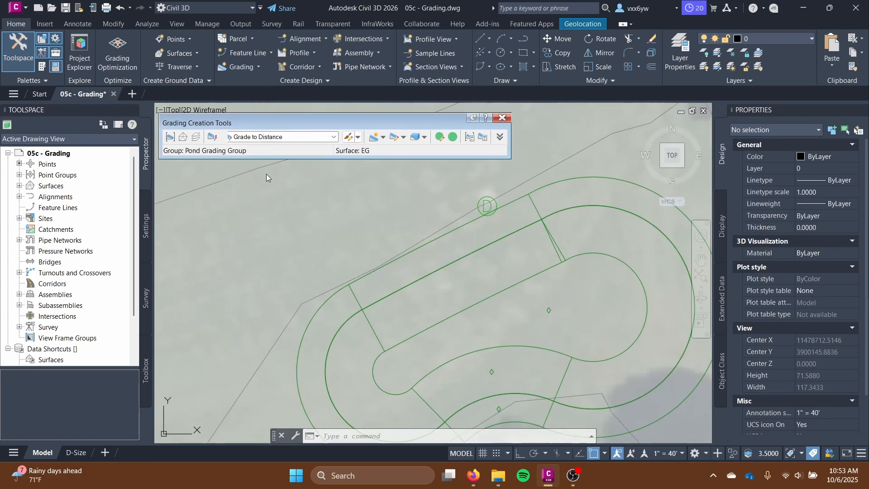
{"action": "left_click", "coordinate": [382, 138]}
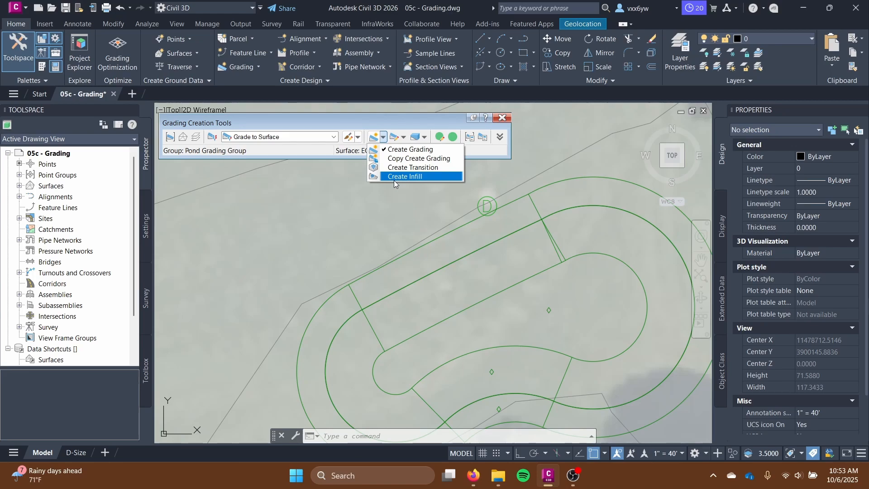
{"action": "left_click", "coordinate": [409, 150]}
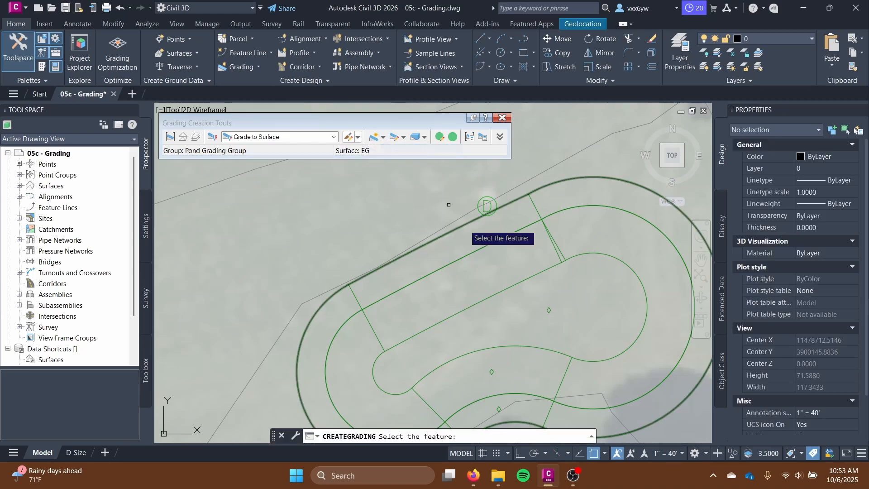
{"action": "left_click", "coordinate": [458, 228]}
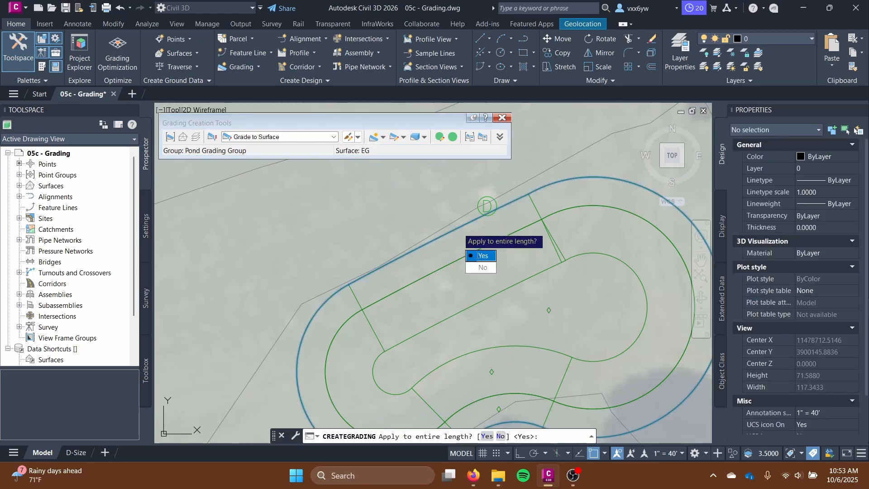
{"action": "left_click", "coordinate": [482, 254]}
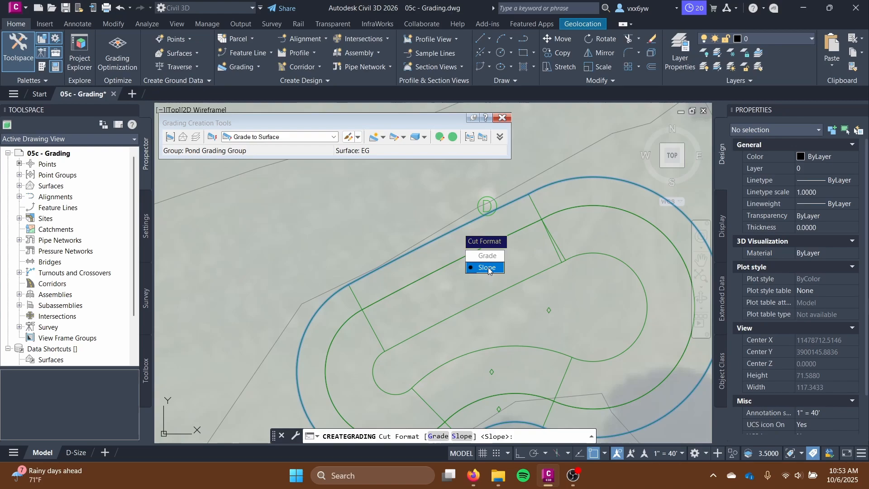
Grade to the EG surface in slope format, accepting the default cut slope and setting a 4:1 fill slope, and end the command.
{"action": "left_click", "coordinate": [488, 268]}
{"action": "key", "text": "Return"}
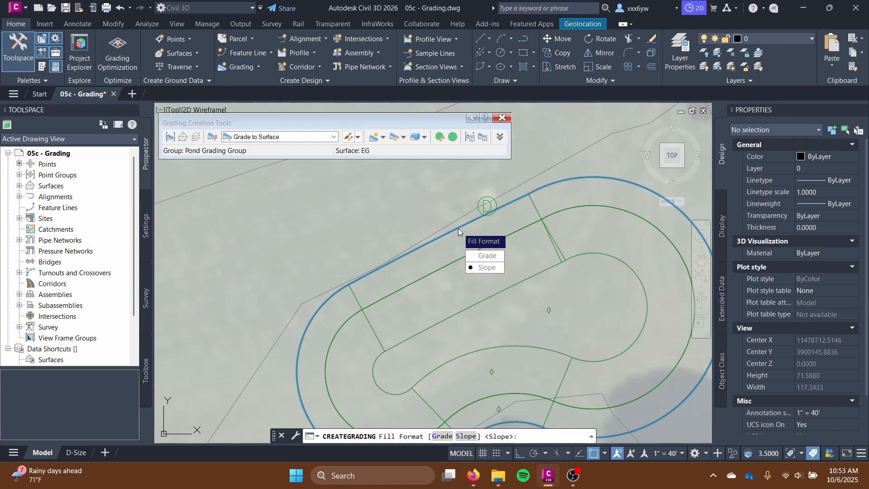
{"action": "key", "text": "Return"}
{"action": "type", "text": "4"}
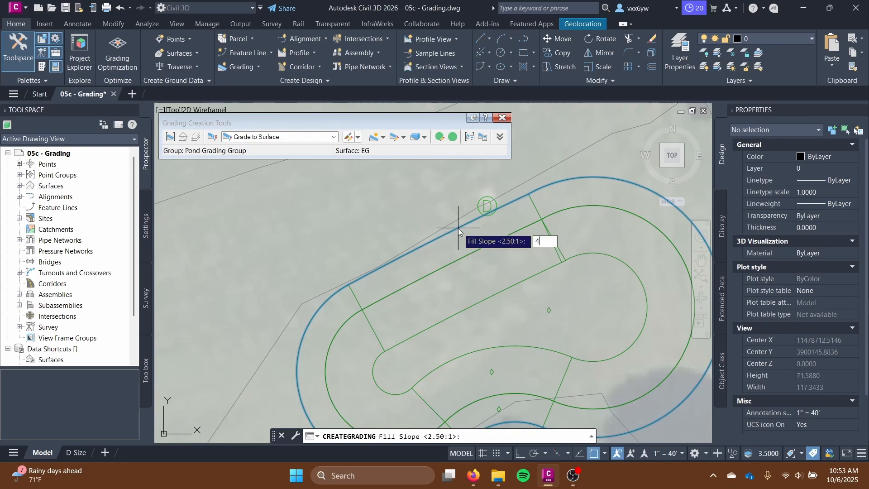
{"action": "type", "text": ":1"}
{"action": "key", "text": "Return"}
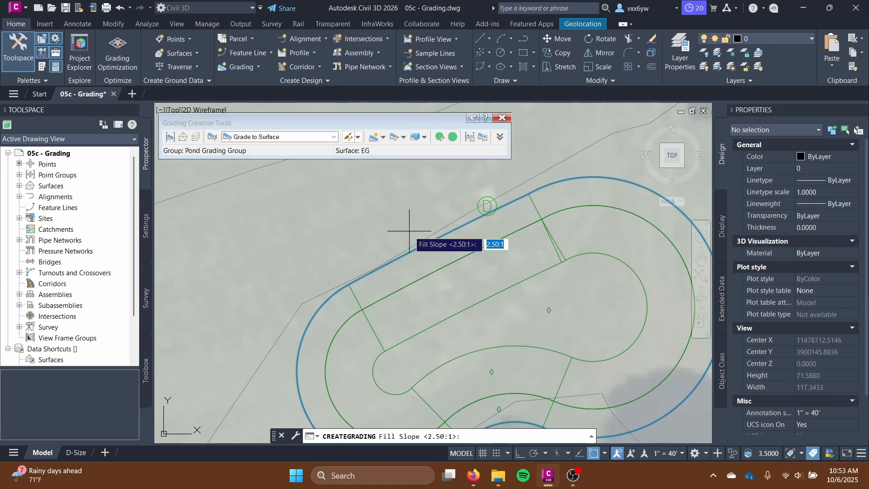
{"action": "type", "text": "4"}
{"action": "key", "text": "Return"}
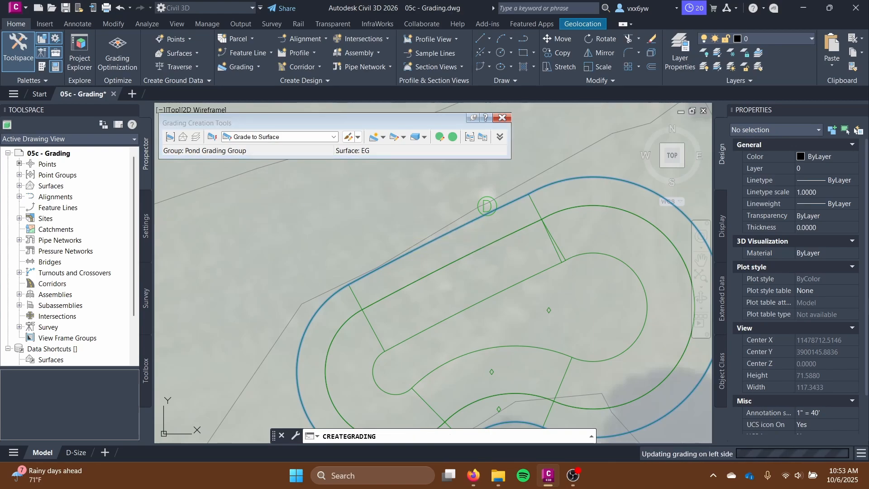
{"action": "scroll", "coordinate": [412, 228], "scroll_direction": "down", "scroll_amount": 3}
{"action": "key", "text": "Escape"}
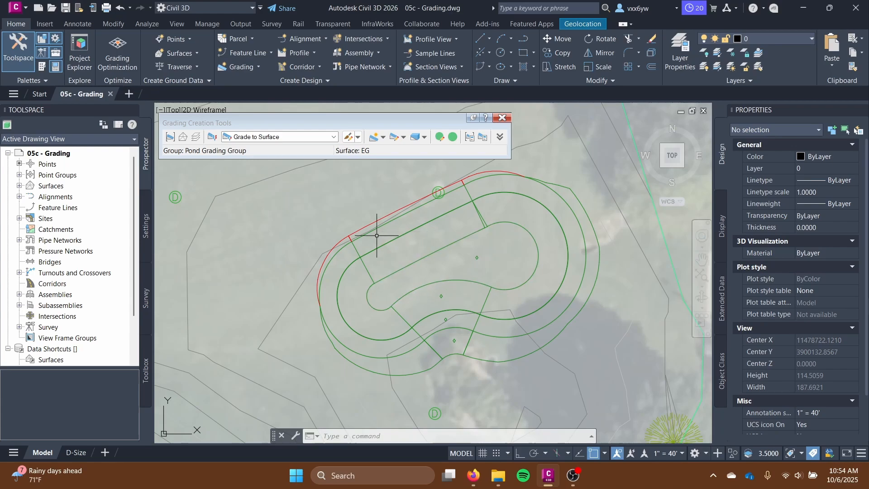
Save the drawing and regenerate the entire model.
{"action": "key", "text": "ctrl+s"}
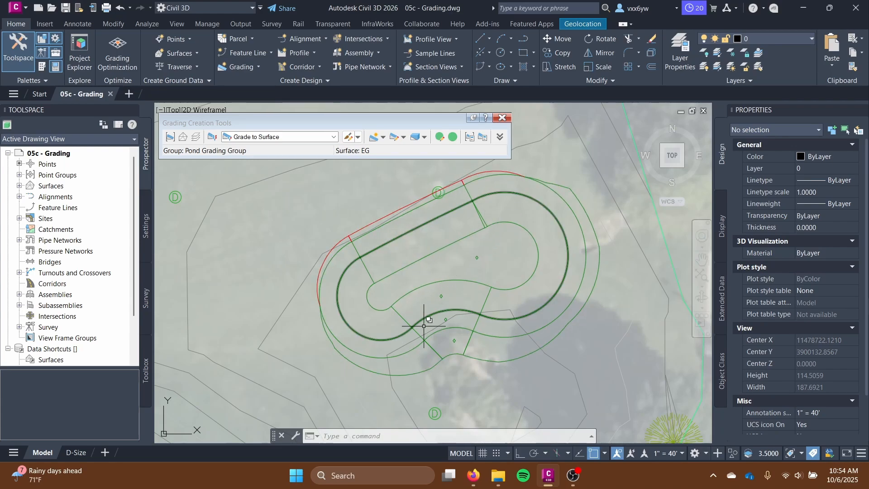
{"action": "type", "text": "REA"}
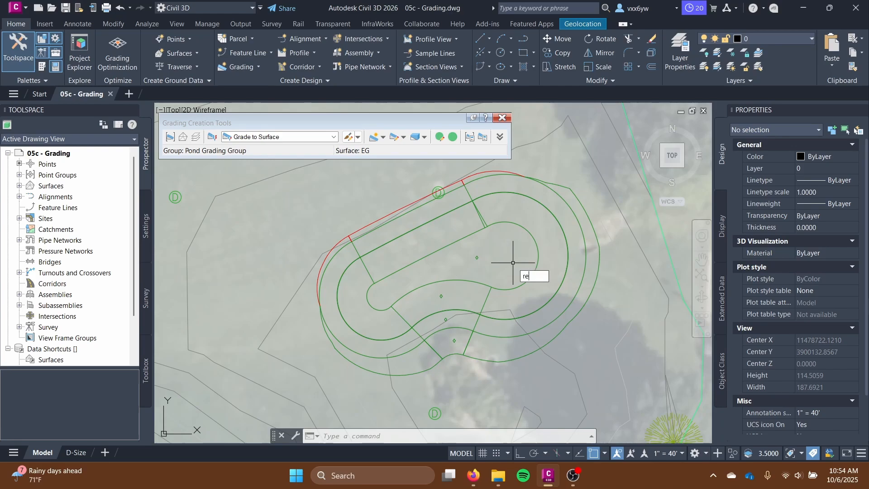
{"action": "key", "text": "Return"}
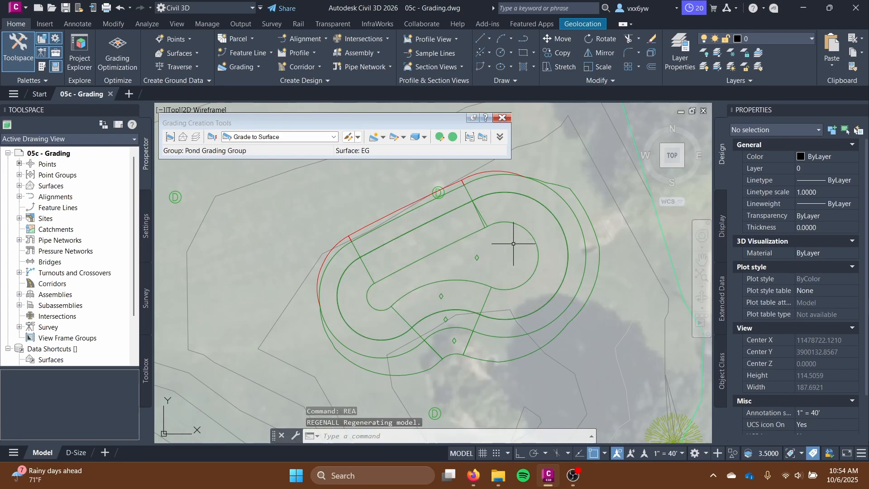
{"action": "mouse_move", "coordinate": [488, 234]}
{"action": "middle_mouse_down"}
{"action": "mouse_move", "coordinate": [485, 269]}
{"action": "mouse_move", "coordinate": [493, 259]}
{"action": "mouse_move", "coordinate": [469, 221]}
{"action": "middle_mouse_up"}
{"action": "key", "text": "ctrl+s"}
Name the innermost feature line around the pond floor "Pond Bottom" and clear the selection.
{"action": "scroll", "coordinate": [492, 260], "scroll_direction": "up", "scroll_amount": 2}
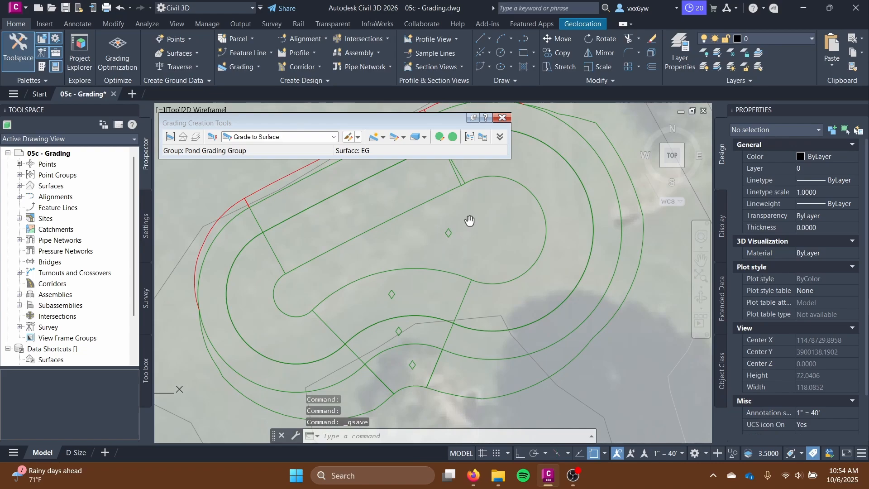
{"action": "scroll", "coordinate": [460, 235], "scroll_direction": "down", "scroll_amount": 3}
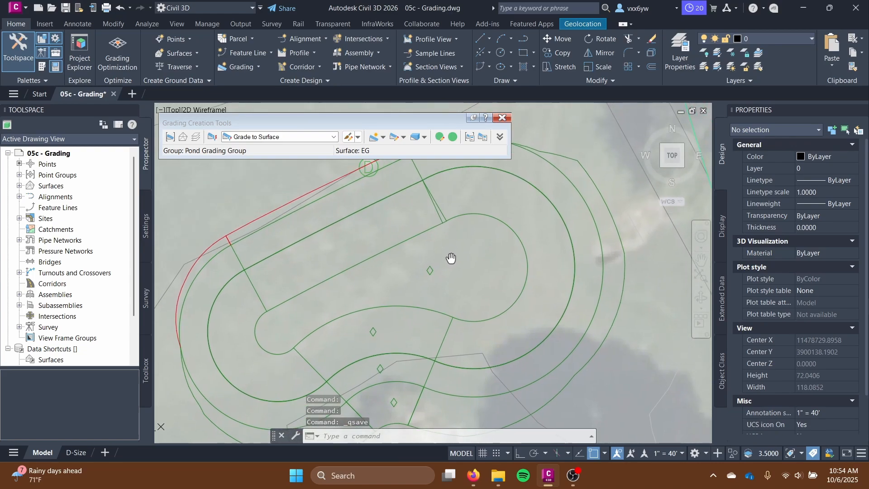
{"action": "mouse_move", "coordinate": [449, 260]}
{"action": "middle_mouse_down"}
{"action": "mouse_move", "coordinate": [507, 188]}
{"action": "mouse_move", "coordinate": [470, 275]}
{"action": "middle_mouse_up"}
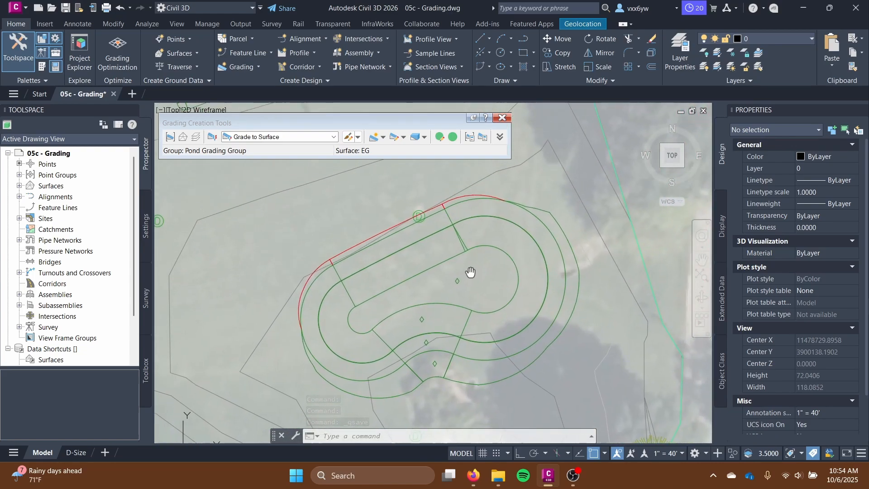
{"action": "scroll", "coordinate": [471, 275], "scroll_direction": "up", "scroll_amount": 2}
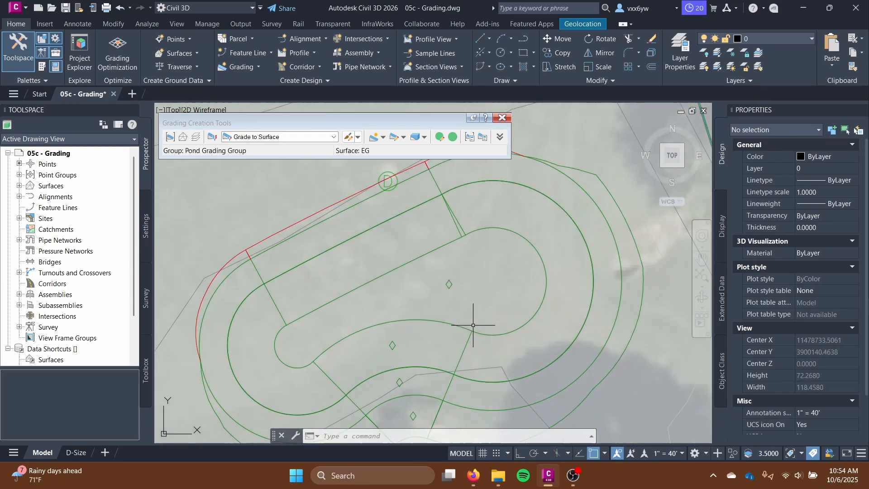
{"action": "left_click", "coordinate": [509, 331]}
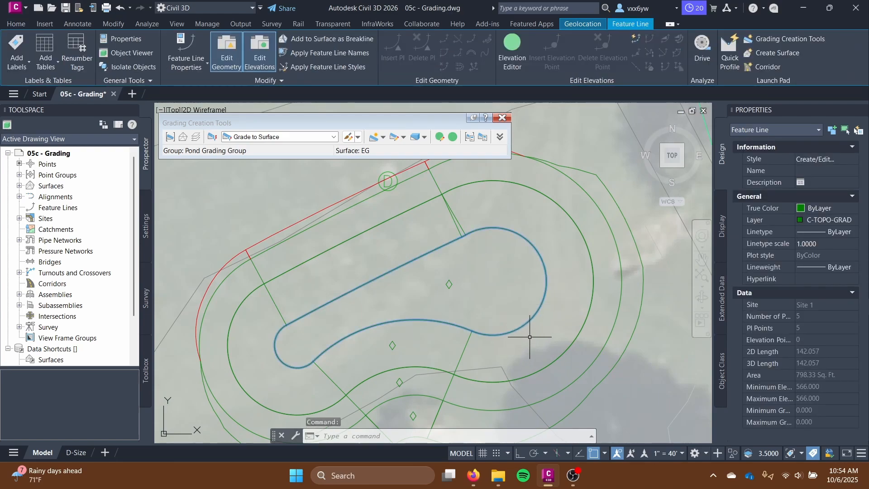
{"action": "scroll", "coordinate": [483, 354], "scroll_direction": "down", "scroll_amount": 2}
{"action": "scroll", "coordinate": [498, 331], "scroll_direction": "up", "scroll_amount": 2}
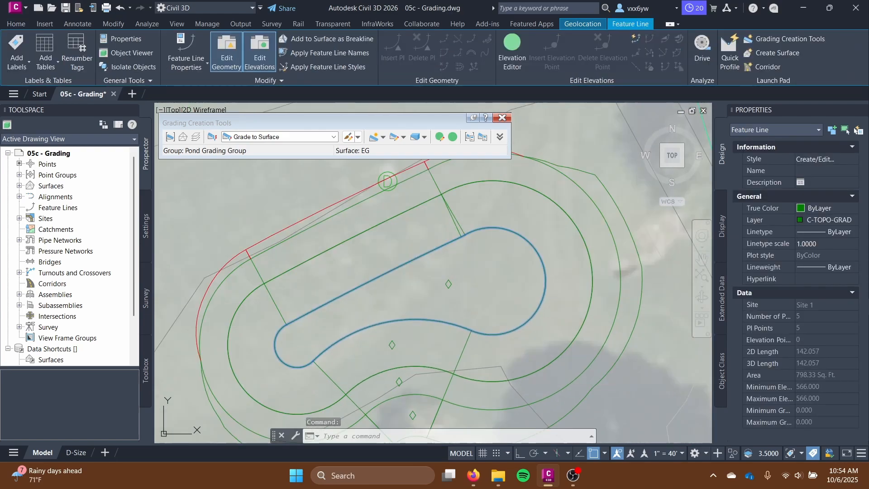
{"action": "middle_click_drag", "start_coordinate": [498, 330], "coordinate": [511, 315]}
{"action": "left_click", "coordinate": [830, 168]}
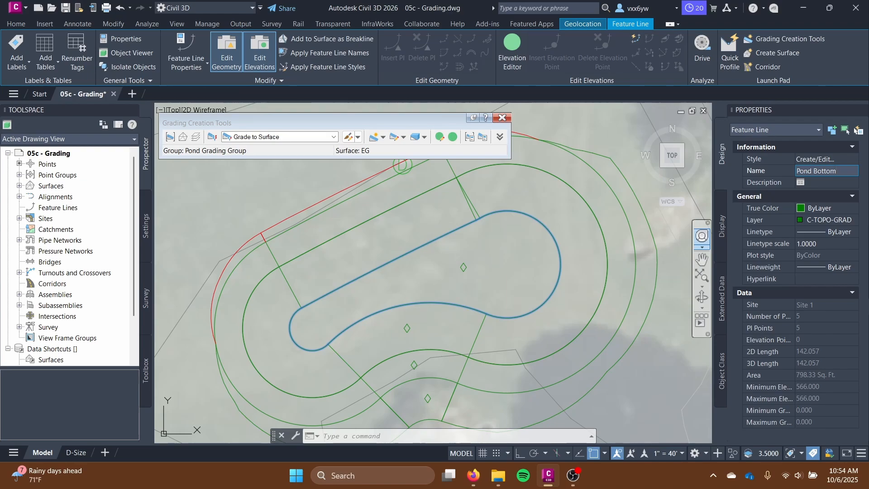
{"action": "key", "text": "Escape"}
{"action": "key", "text": "Escape"}
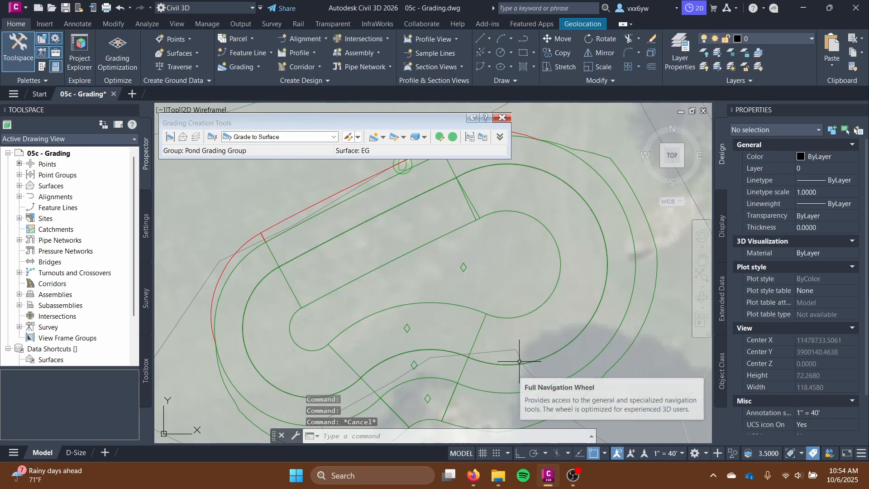
Check the pond's original feature line, and name the line produced by the 6' outer grading "Pond Berm".
{"action": "left_click", "coordinate": [519, 361]}
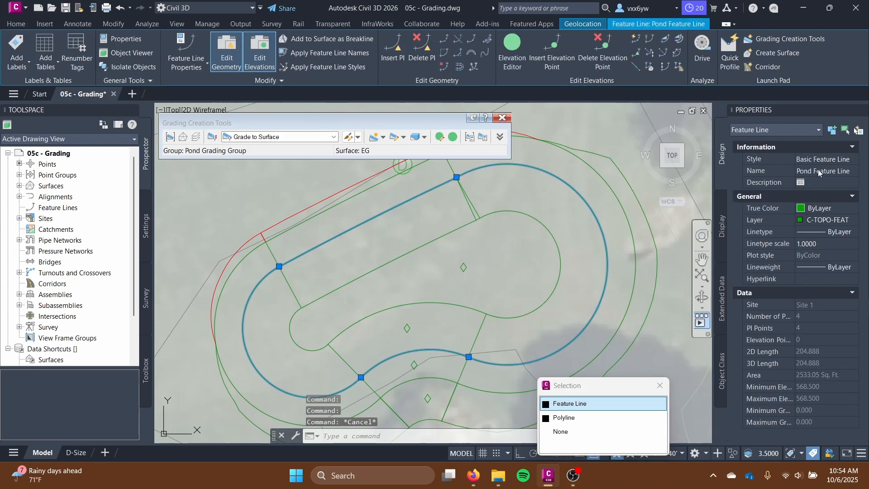
{"action": "key", "text": "Escape"}
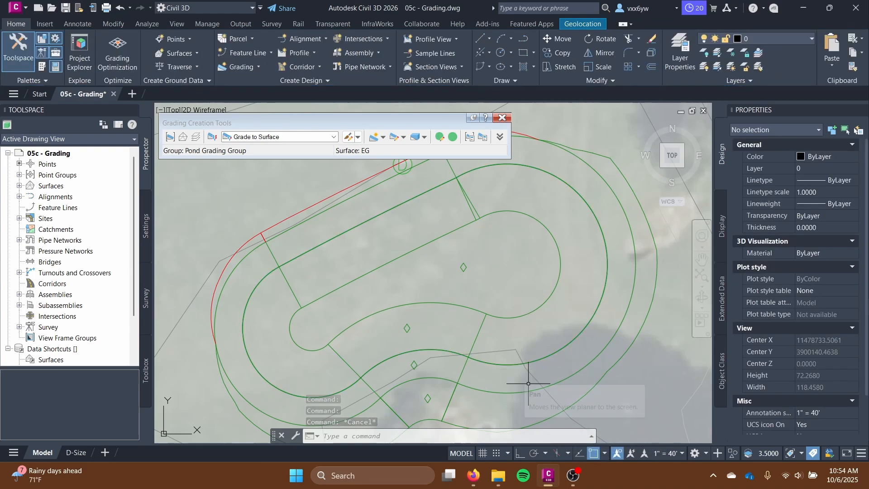
{"action": "left_click", "coordinate": [528, 386]}
{"action": "left_click", "coordinate": [829, 170]}
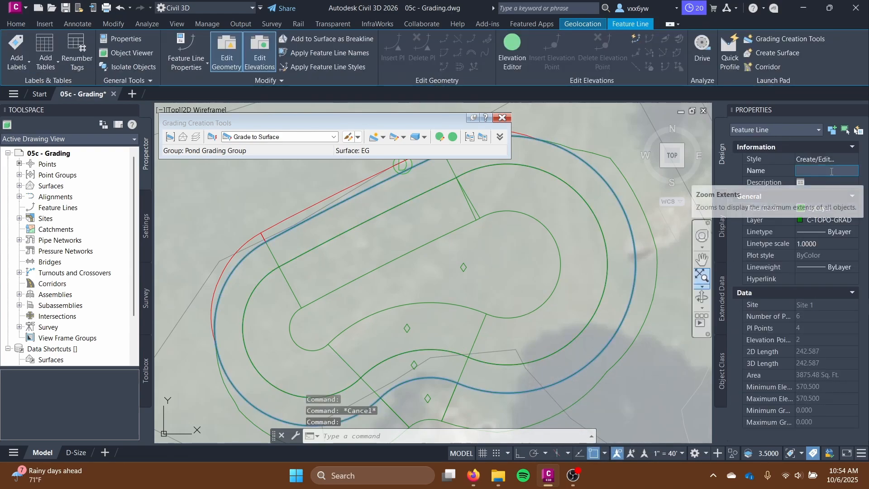
{"action": "type", "text": "Pond Berm"}
{"action": "key", "text": "Return"}
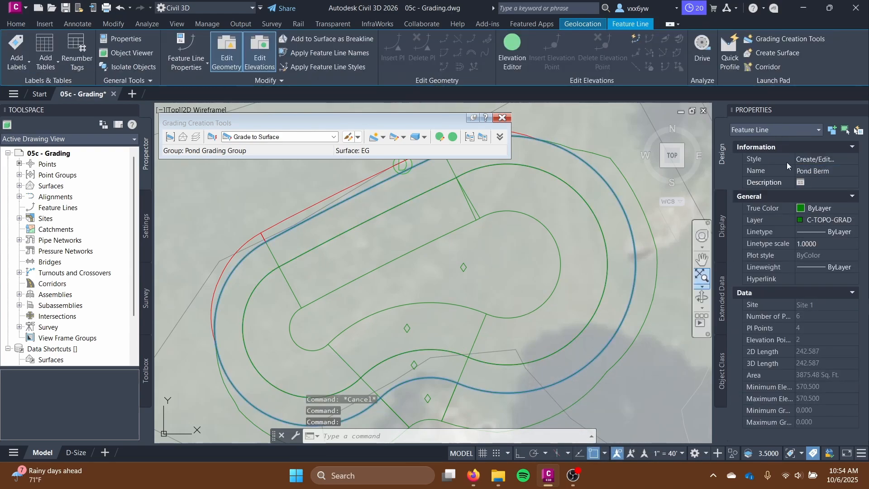
{"action": "key", "text": "Escape"}
Name the outermost daylight feature line "Pond to Surface" and save the drawing.
{"action": "left_click", "coordinate": [566, 408]}
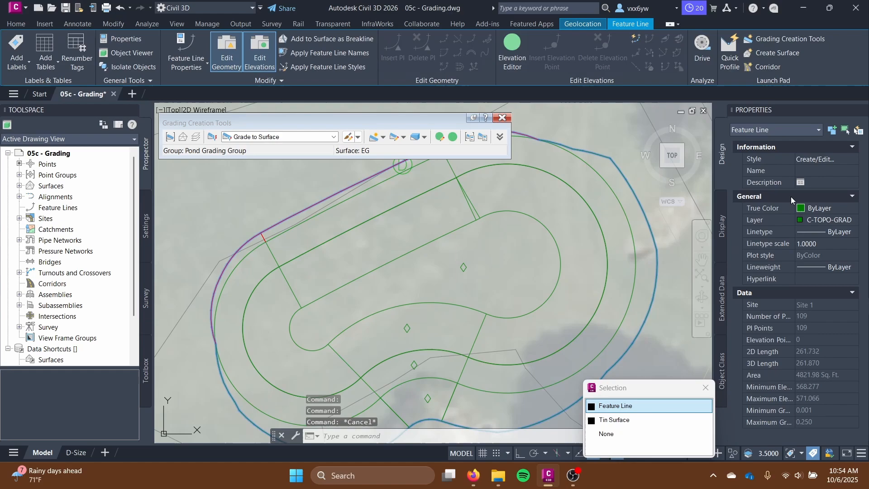
{"action": "left_click", "coordinate": [661, 405]}
{"action": "left_click", "coordinate": [813, 170]}
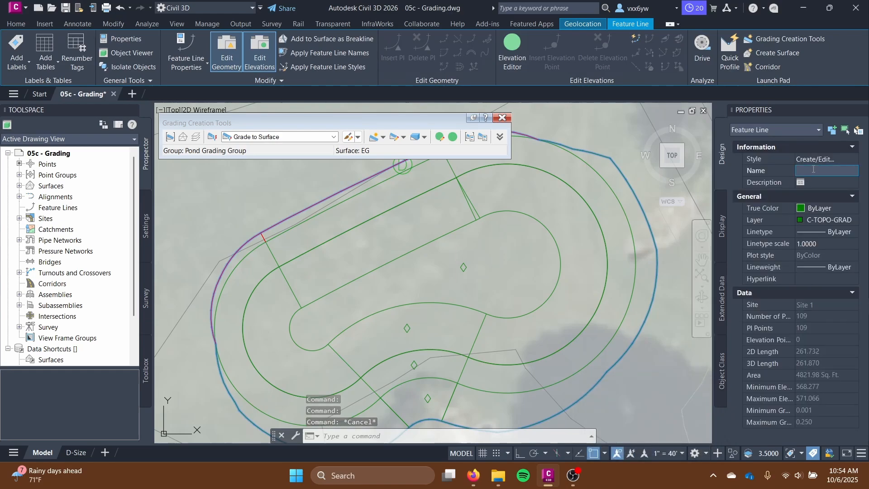
{"action": "type", "text": "Pond to"}
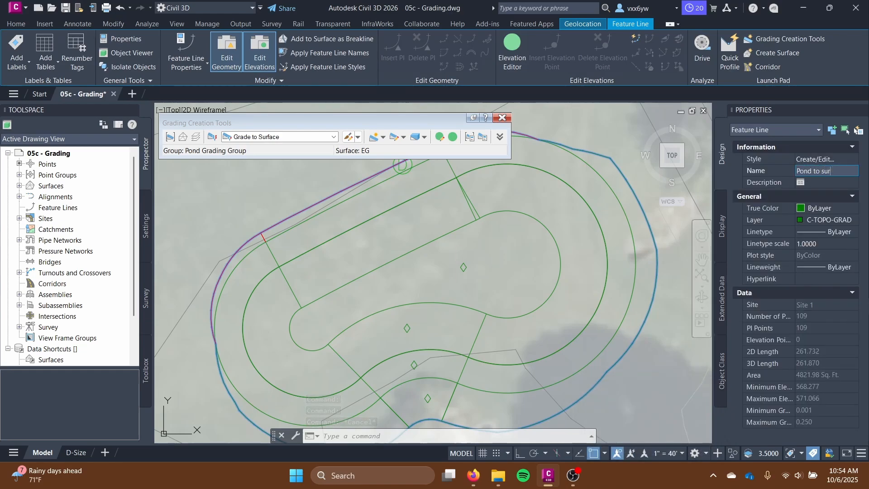
{"action": "type", "text": " Surface"}
{"action": "key", "text": "Return"}
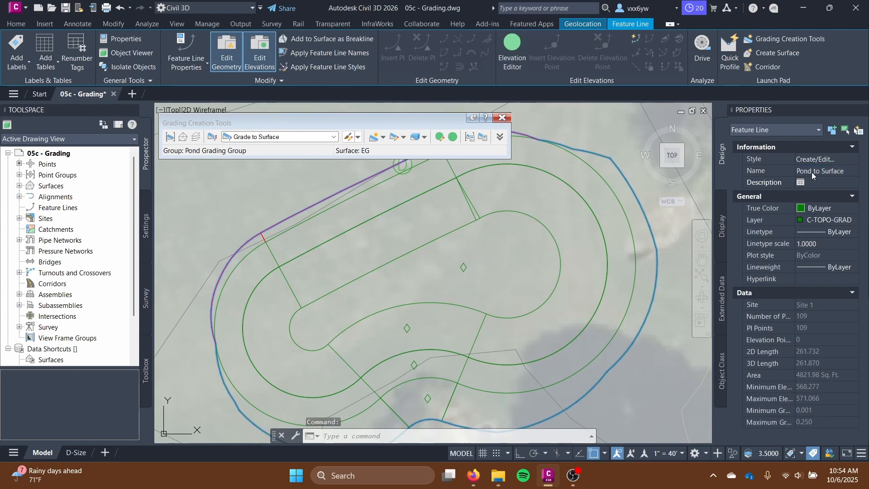
{"action": "scroll", "coordinate": [367, 339], "scroll_direction": "down", "scroll_amount": 5}
{"action": "key", "text": "Escape"}
{"action": "key", "text": "Escape"}
{"action": "scroll", "coordinate": [367, 339], "scroll_direction": "up", "scroll_amount": 3}
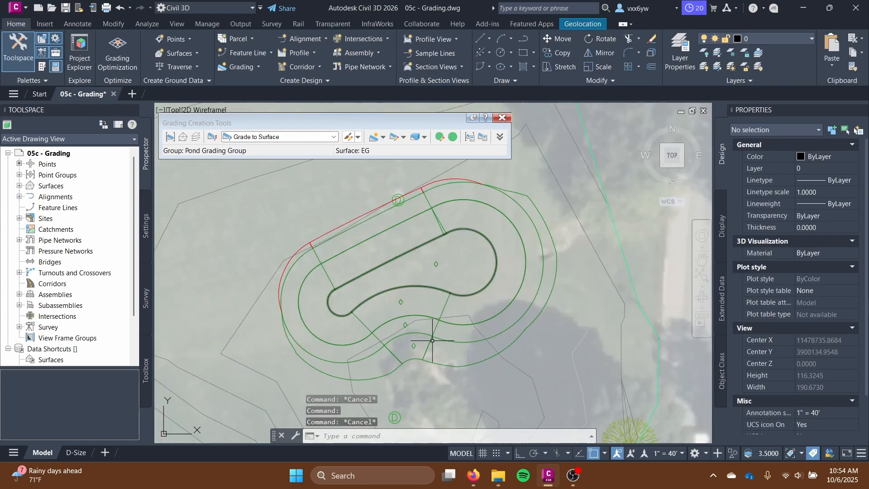
{"action": "key", "text": "ctrl+s"}
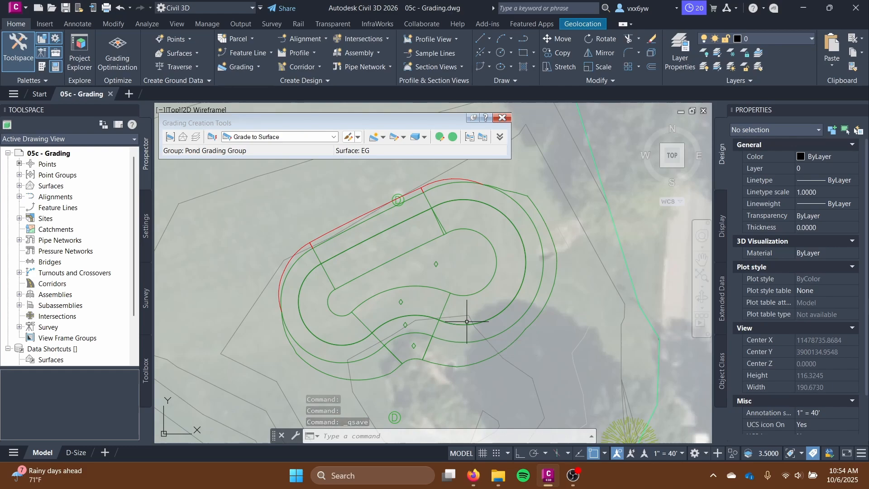
Select the pond's daylight line, gradings and bottom infill, and inspect them in 3D in the Model Viewer.
{"action": "middle_click_drag", "start_coordinate": [447, 323], "coordinate": [479, 324]}
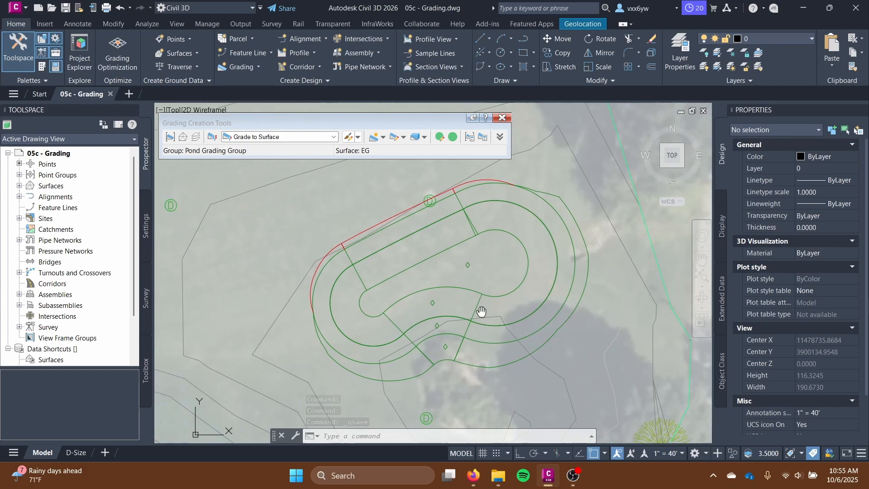
{"action": "left_click", "coordinate": [402, 208]}
{"action": "left_click", "coordinate": [466, 248]}
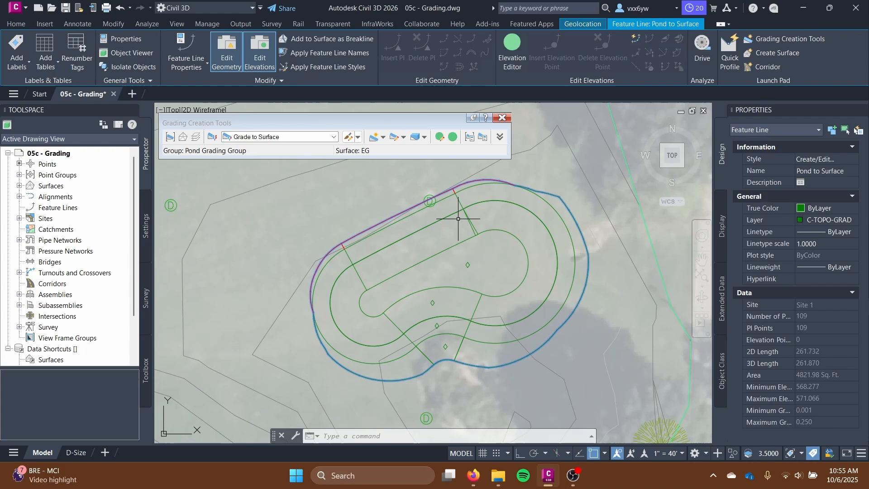
{"action": "left_click", "coordinate": [453, 196]}
{"action": "left_click", "coordinate": [500, 233]}
{"action": "left_click", "coordinate": [460, 201]}
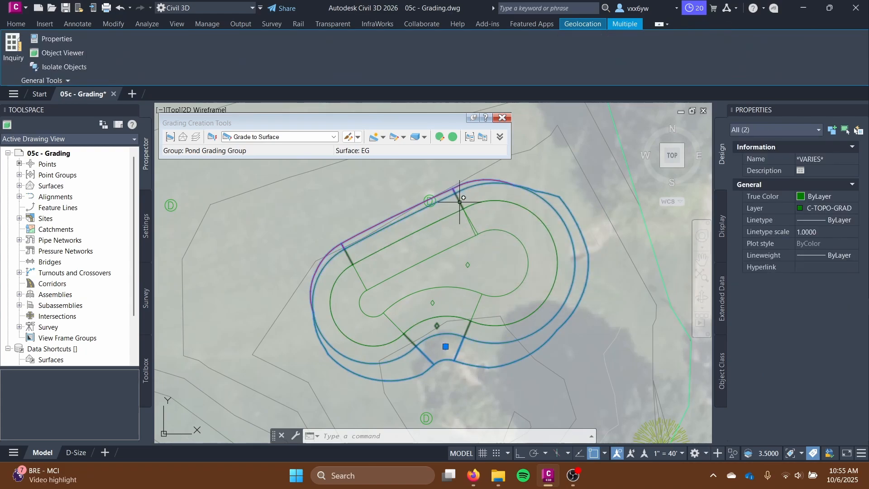
{"action": "left_click", "coordinate": [469, 219]}
{"action": "left_click", "coordinate": [457, 245]}
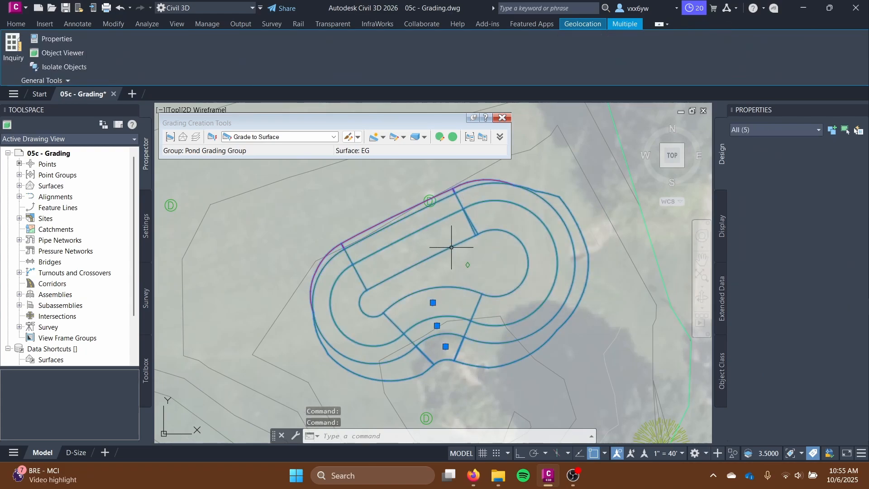
{"action": "right_click", "coordinate": [392, 229]}
{"action": "left_click", "coordinate": [458, 346]}
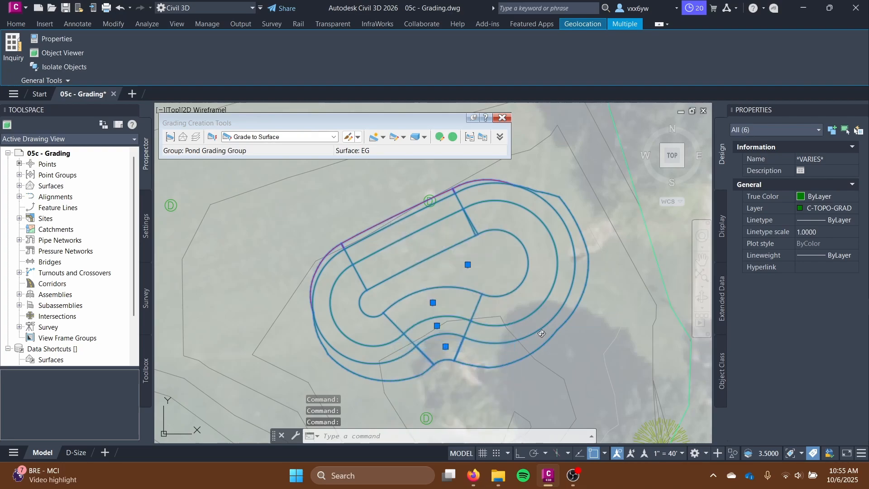
{"action": "left_click_drag", "start_coordinate": [594, 324], "coordinate": [571, 230]}
{"action": "scroll", "coordinate": [443, 262], "scroll_direction": "up", "scroll_amount": 4}
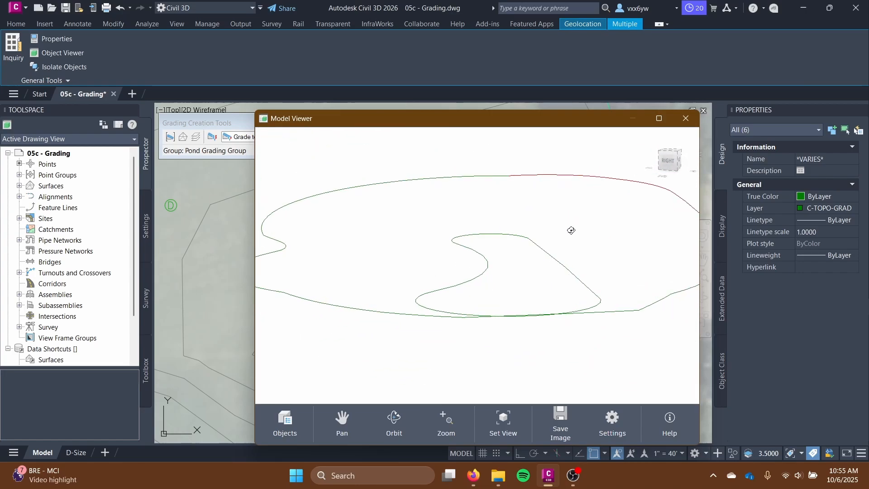
{"action": "left_click", "coordinate": [686, 118]}
Examine the selected pond gradings from several 3D angles in the Object Viewer, including side slopes, berm and daylight, and clear the selection.
{"action": "left_click", "coordinate": [63, 53]}
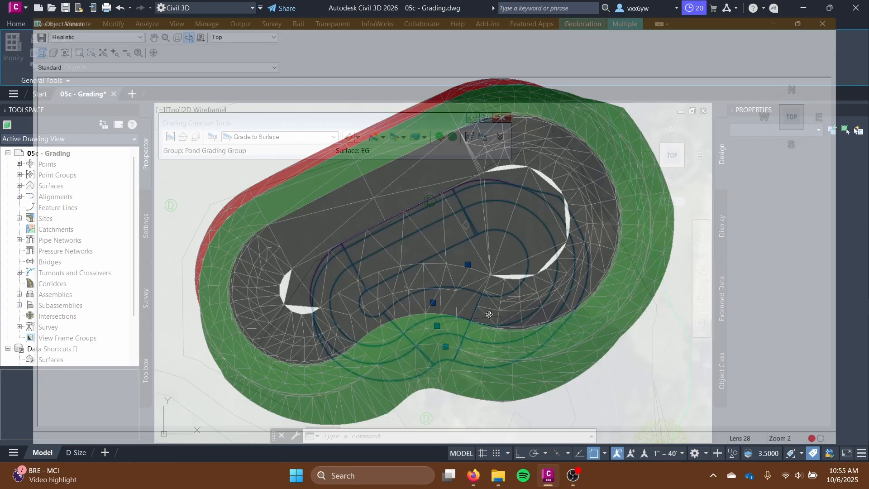
{"action": "mouse_move", "coordinate": [550, 328]}
{"action": "left_mouse_down"}
{"action": "mouse_move", "coordinate": [542, 324]}
{"action": "mouse_move", "coordinate": [558, 330]}
{"action": "mouse_move", "coordinate": [550, 323]}
{"action": "left_mouse_up"}
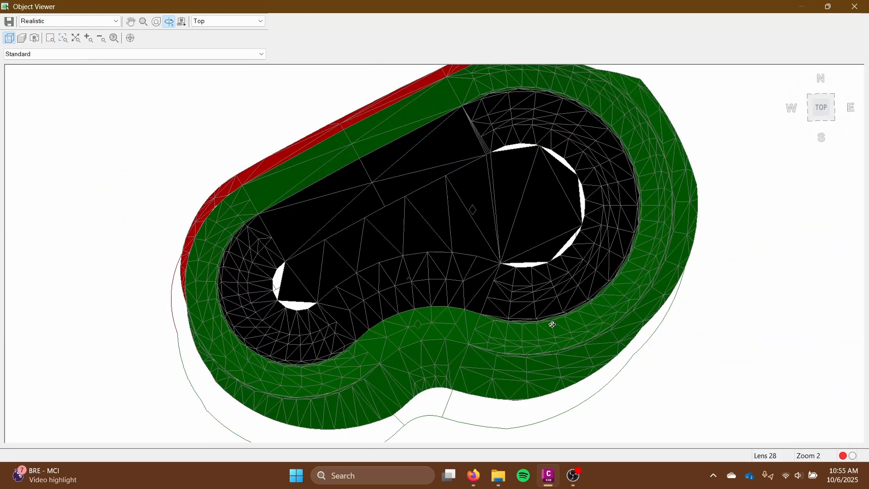
{"action": "left_click_drag", "start_coordinate": [834, 130], "coordinate": [632, 172]}
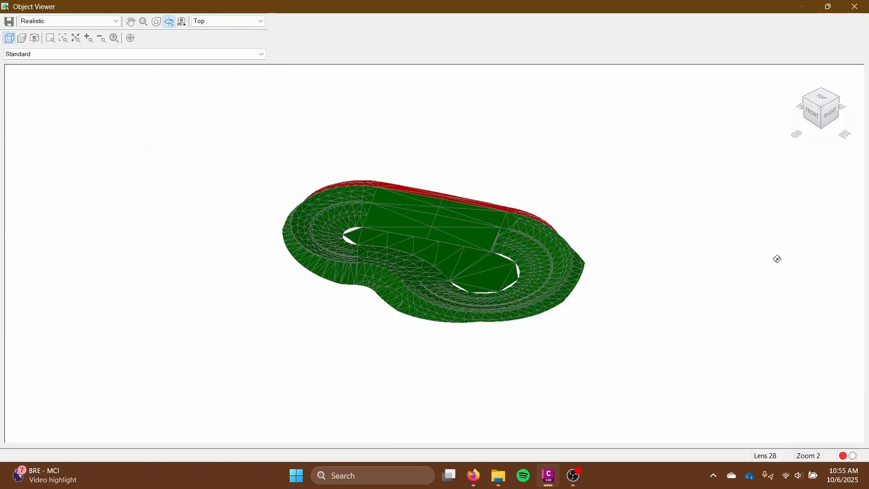
{"action": "scroll", "coordinate": [538, 261], "scroll_direction": "up", "scroll_amount": 5}
{"action": "left_click_drag", "start_coordinate": [530, 253], "coordinate": [435, 279]}
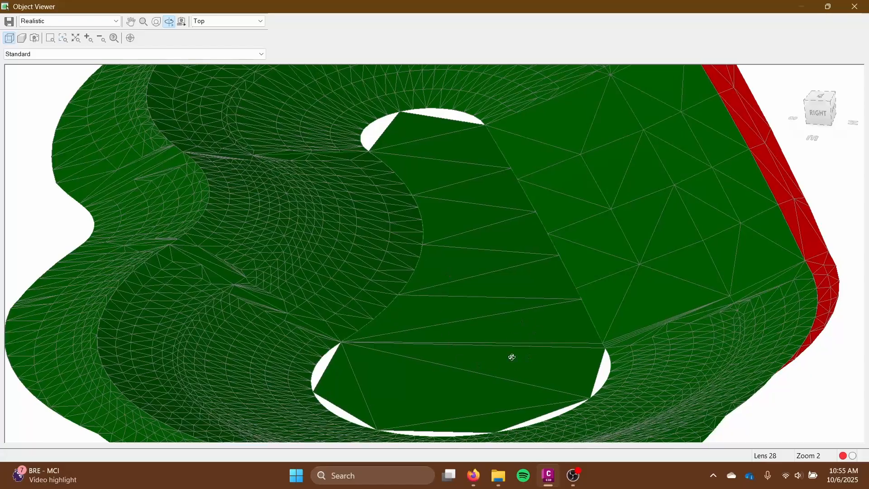
{"action": "mouse_move", "coordinate": [610, 329]}
{"action": "left_mouse_down"}
{"action": "mouse_move", "coordinate": [594, 332]}
{"action": "mouse_move", "coordinate": [617, 323]}
{"action": "left_mouse_up"}
{"action": "left_click_drag", "start_coordinate": [572, 243], "coordinate": [494, 253]}
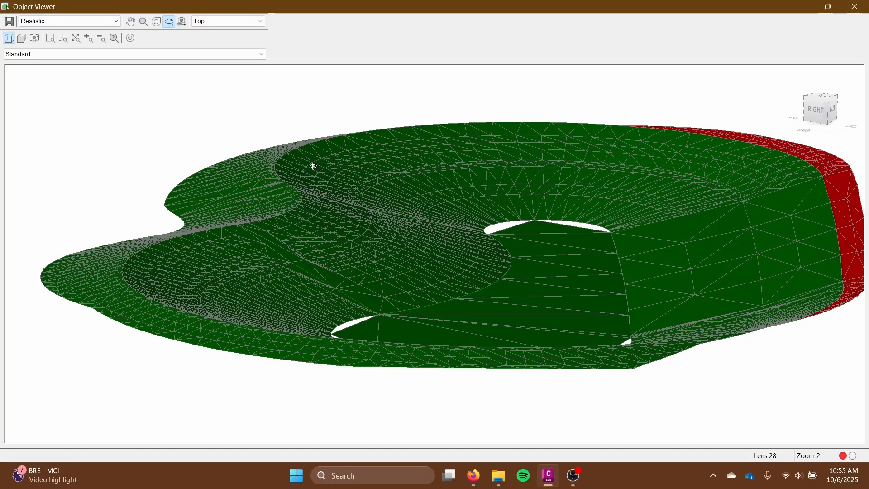
{"action": "left_click_drag", "start_coordinate": [252, 155], "coordinate": [281, 161]}
{"action": "left_click_drag", "start_coordinate": [297, 100], "coordinate": [307, 115]}
{"action": "middle_click_drag", "start_coordinate": [705, 146], "coordinate": [438, 174]}
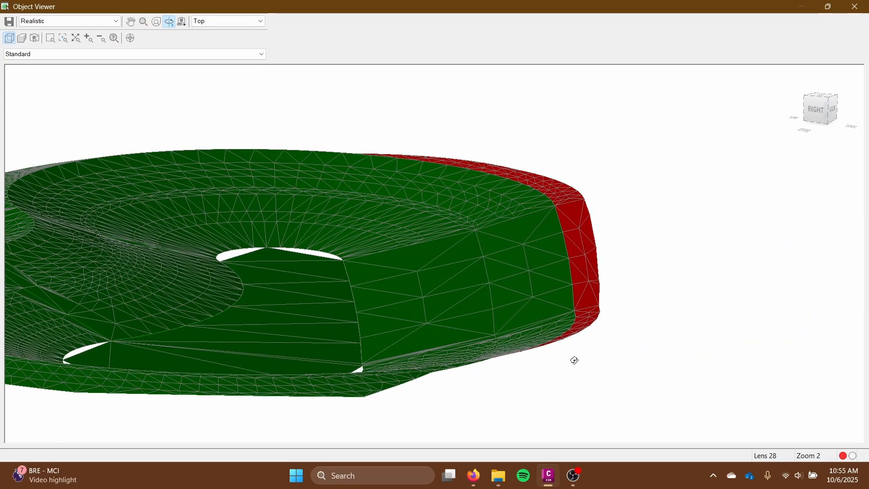
{"action": "left_click_drag", "start_coordinate": [691, 245], "coordinate": [713, 230]}
{"action": "left_click", "coordinate": [856, 6]}
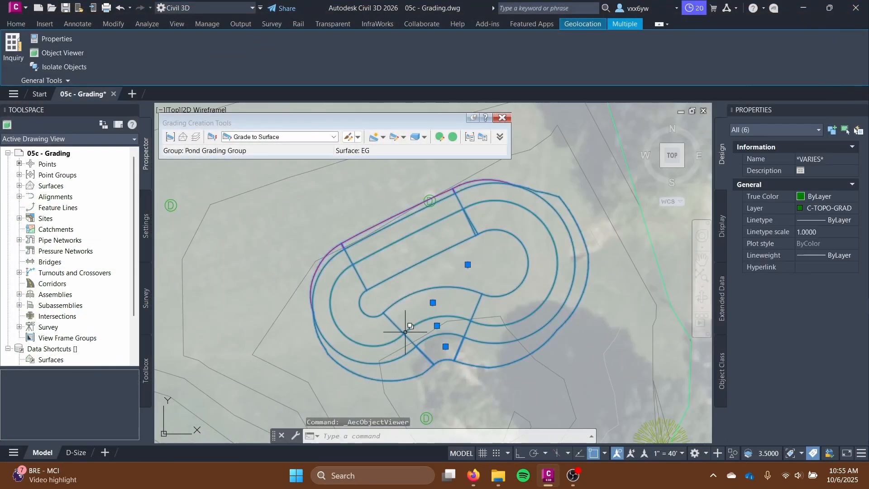
{"action": "scroll", "coordinate": [537, 322], "scroll_direction": "down", "scroll_amount": 3}
{"action": "key", "text": "Escape"}
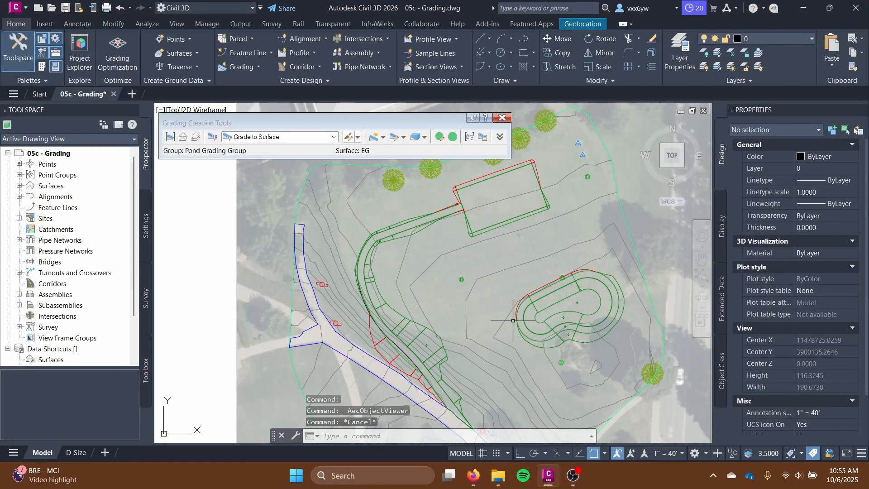
Save the drawing and close the Grading Creation Tools.
{"action": "key", "text": "ctrl+s"}
{"action": "middle_click_drag", "start_coordinate": [475, 359], "coordinate": [437, 325]}
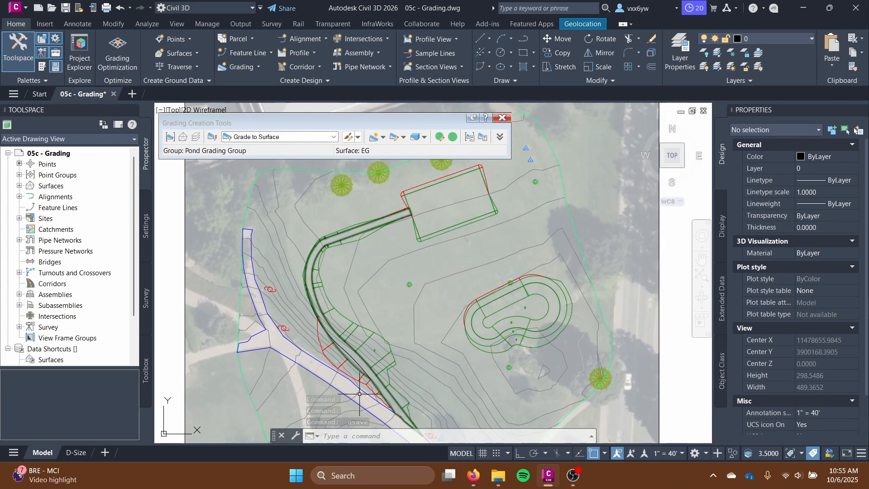
{"action": "scroll", "coordinate": [486, 388], "scroll_direction": "up", "scroll_amount": 2}
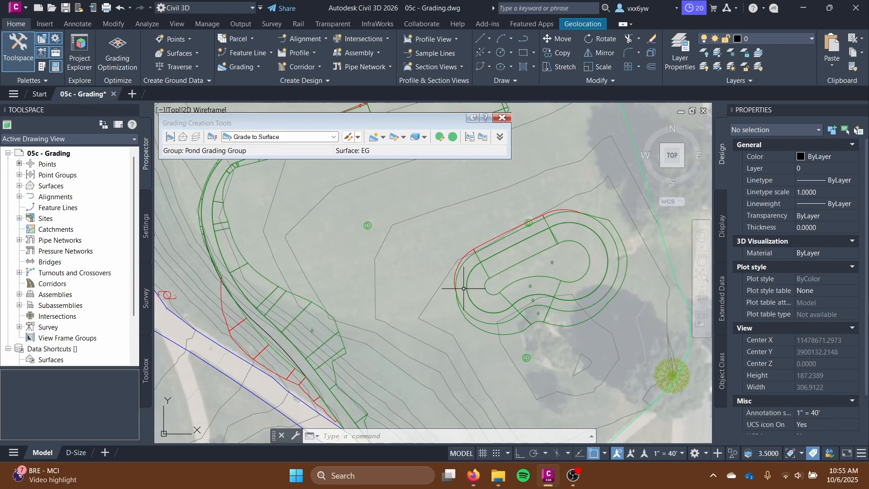
{"action": "middle_click_drag", "start_coordinate": [389, 249], "coordinate": [388, 294]}
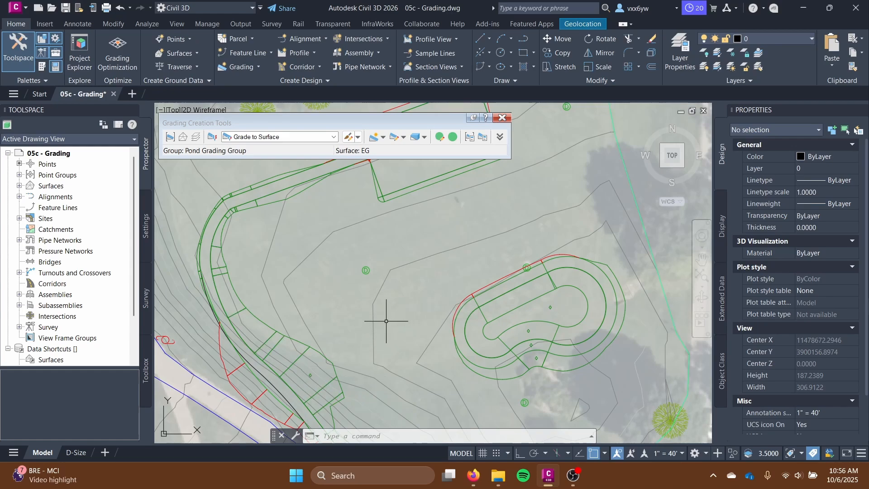
{"action": "middle_click_drag", "start_coordinate": [388, 295], "coordinate": [367, 329]}
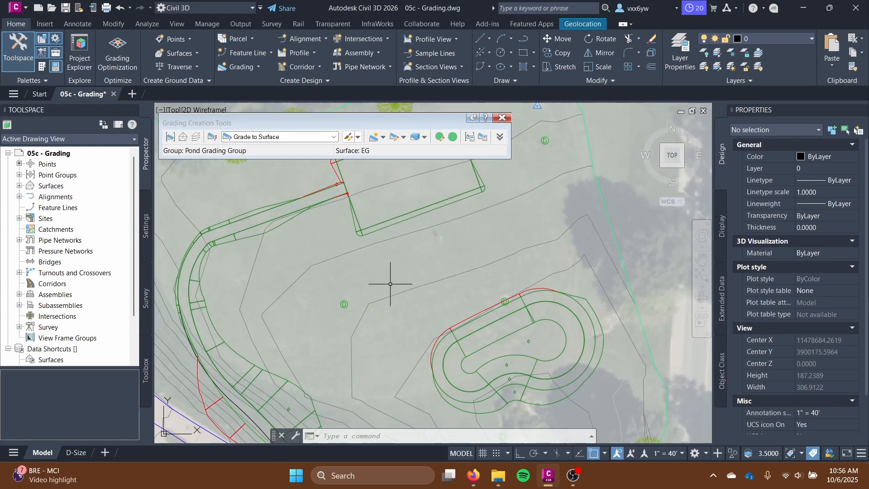
{"action": "mouse_move", "coordinate": [497, 256]}
{"action": "middle_mouse_down"}
{"action": "mouse_move", "coordinate": [554, 230]}
{"action": "mouse_move", "coordinate": [505, 269]}
{"action": "middle_mouse_up"}
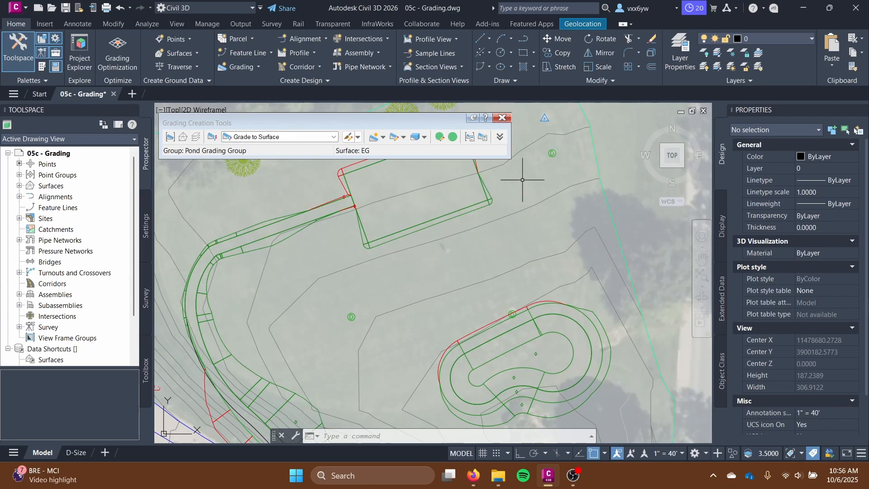
{"action": "left_click", "coordinate": [502, 118]}
Draw an open polyline about 205 ft long between the rectangular pad and the pond, heading north and bending northeast toward the site boundary.
{"action": "left_click", "coordinate": [271, 54]}
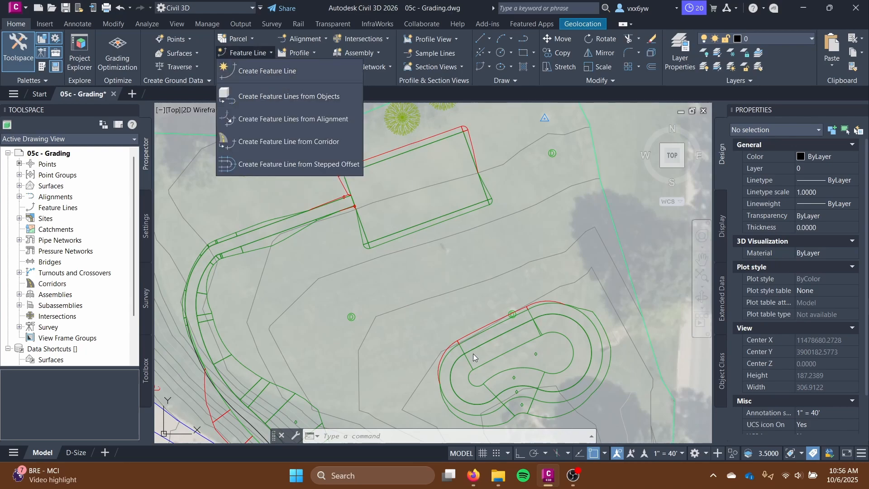
{"action": "left_click", "coordinate": [417, 294]}
{"action": "type", "text": "pline"}
{"action": "key", "text": "Return"}
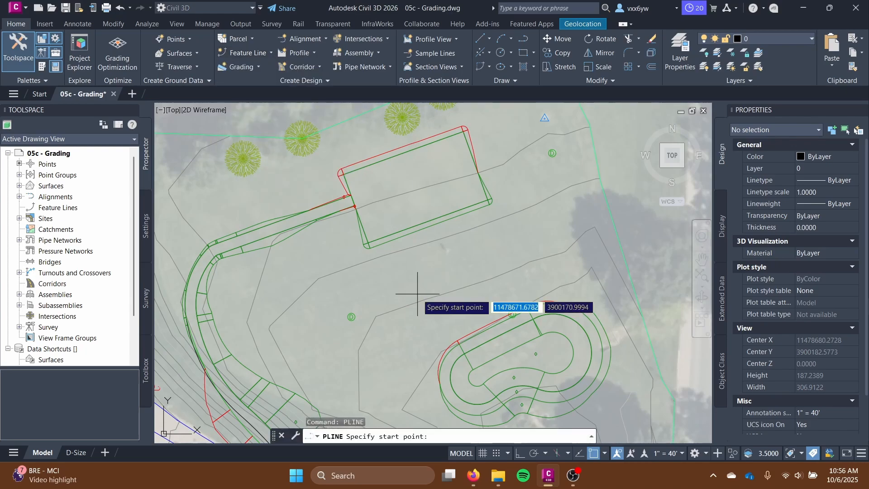
{"action": "left_click", "coordinate": [332, 388]}
{"action": "left_click", "coordinate": [328, 321]}
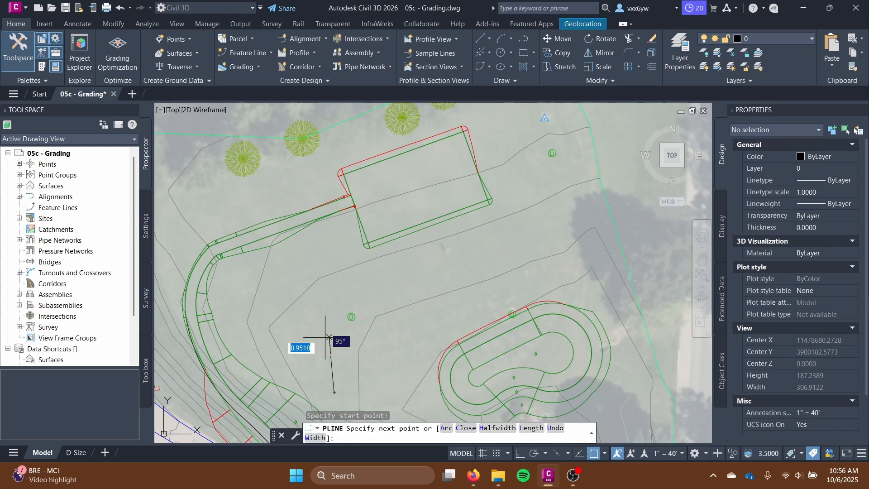
{"action": "left_click", "coordinate": [373, 293]}
{"action": "left_click", "coordinate": [474, 256]}
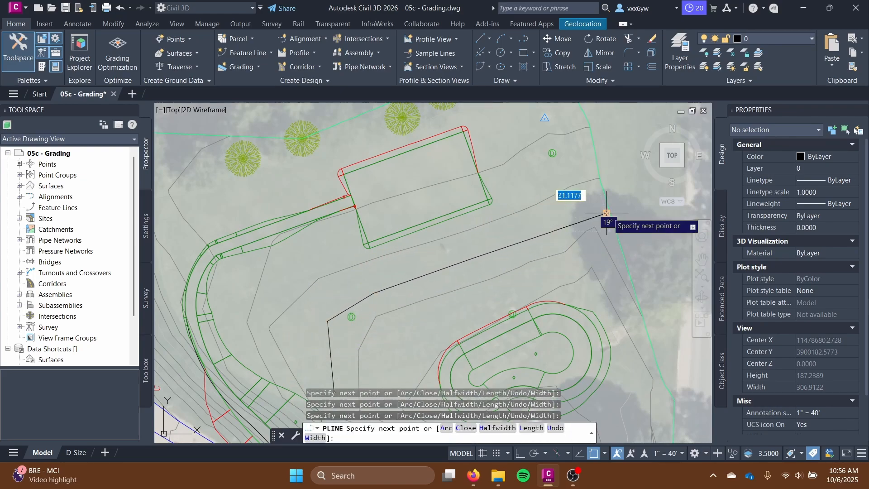
{"action": "left_click", "coordinate": [606, 213]}
{"action": "key", "text": "Return"}
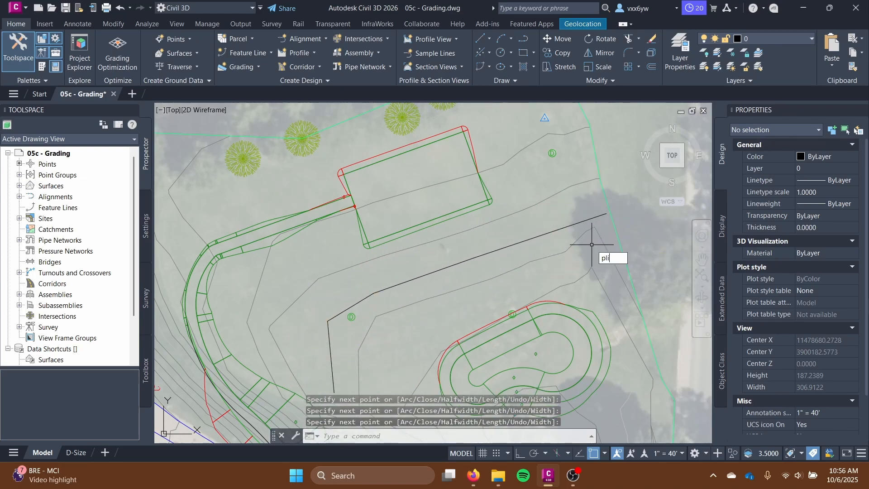
Draw a second bent polyline about 177 ft long between the first polyline and the pond, roughly following the first one's course.
{"action": "type", "text": "pli"}
{"action": "key", "text": "Return"}
{"action": "middle_click_drag", "start_coordinate": [453, 301], "coordinate": [473, 263]}
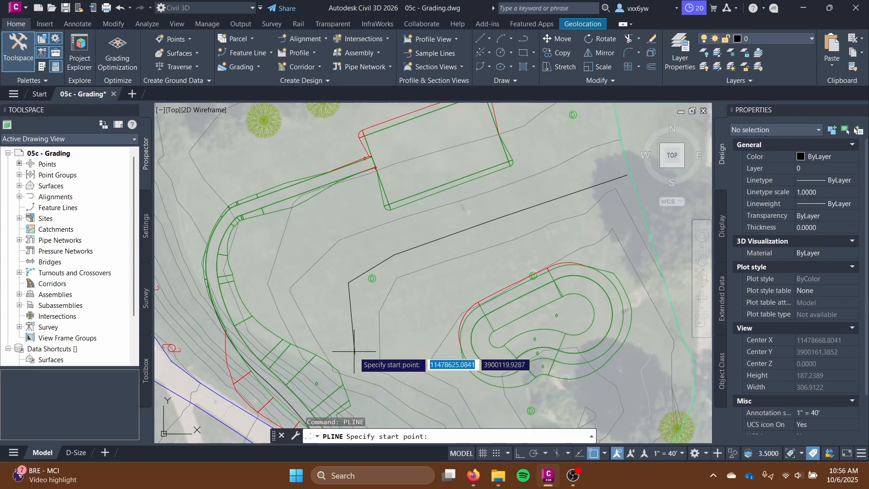
{"action": "left_click", "coordinate": [382, 349]}
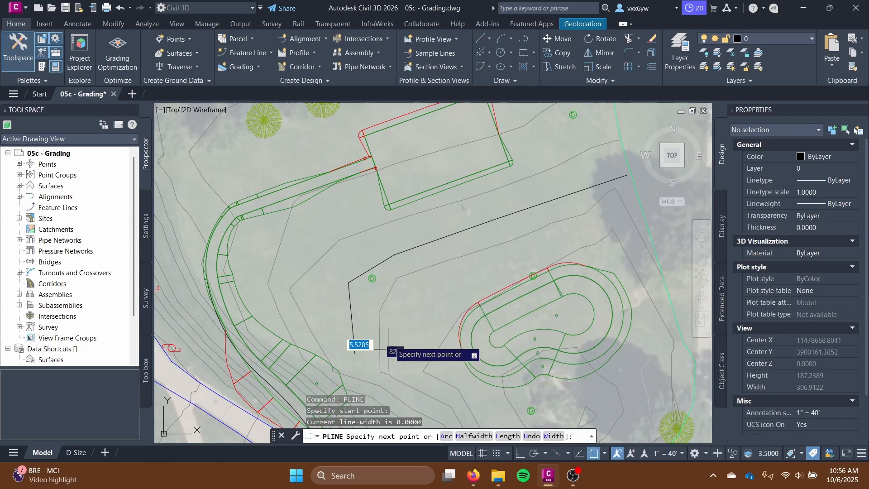
{"action": "left_click", "coordinate": [384, 304]}
{"action": "left_click", "coordinate": [416, 278]}
{"action": "left_click", "coordinate": [487, 248]}
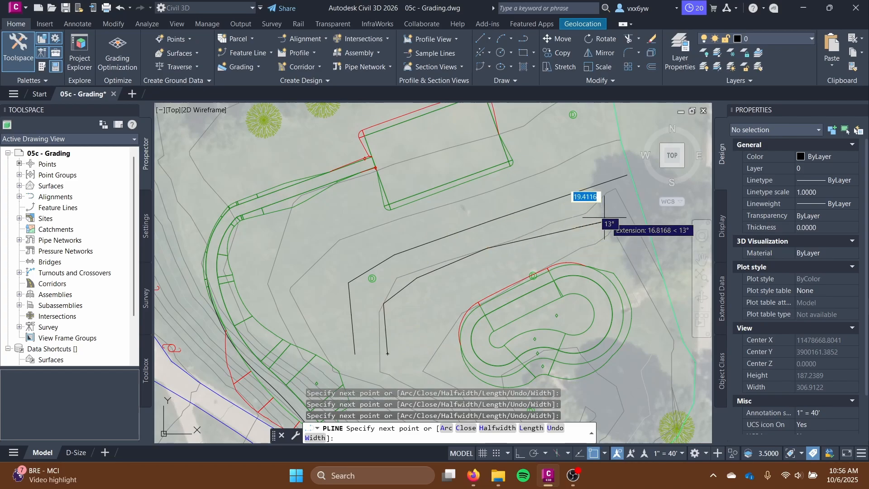
{"action": "left_click", "coordinate": [633, 207]}
{"action": "key", "text": "Return"}
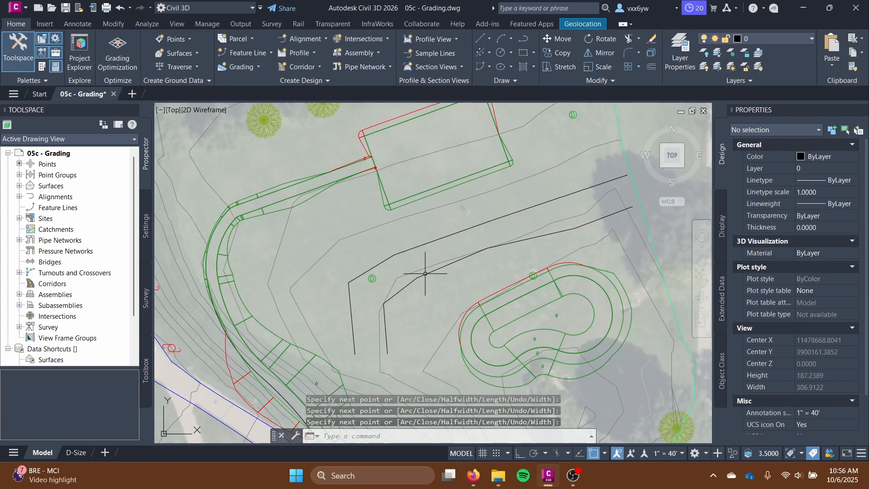
Examine how the two polylines run between the rectangular pad and the pond, both up close and across the whole site.
{"action": "middle_click_drag", "start_coordinate": [466, 282], "coordinate": [404, 313]}
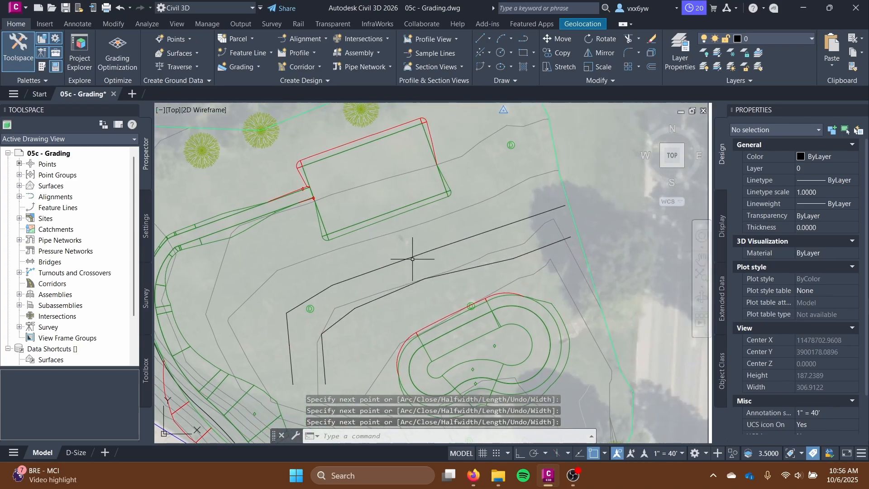
{"action": "scroll", "coordinate": [420, 282], "scroll_direction": "up", "scroll_amount": 2}
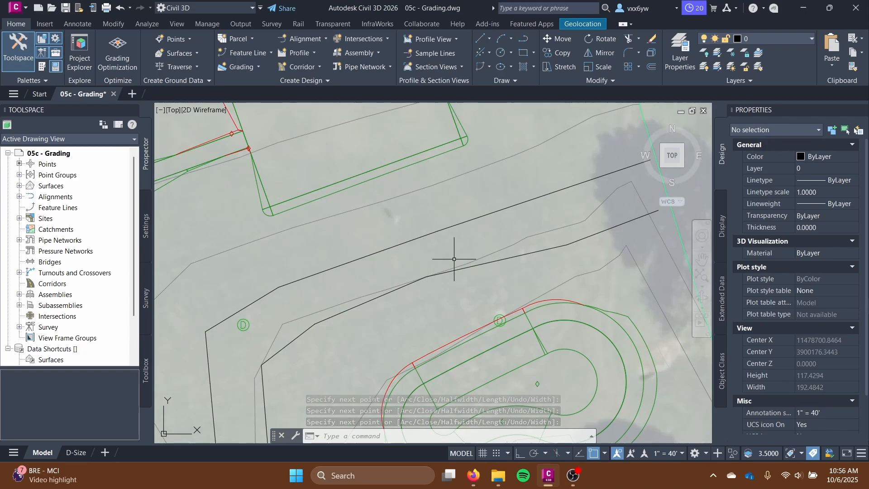
{"action": "scroll", "coordinate": [454, 259], "scroll_direction": "down", "scroll_amount": 2}
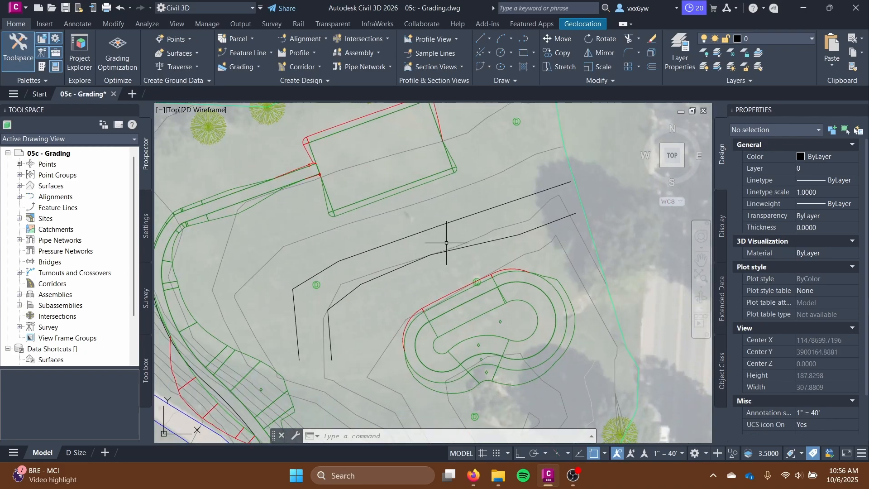
{"action": "scroll", "coordinate": [446, 243], "scroll_direction": "down", "scroll_amount": 4}
{"action": "mouse_move", "coordinate": [446, 243]}
{"action": "middle_mouse_down"}
{"action": "mouse_move", "coordinate": [514, 190]}
{"action": "mouse_move", "coordinate": [463, 250]}
{"action": "mouse_move", "coordinate": [483, 233]}
{"action": "middle_mouse_up"}
{"action": "scroll", "coordinate": [446, 245], "scroll_direction": "up", "scroll_amount": 2}
{"action": "scroll", "coordinate": [492, 225], "scroll_direction": "up", "scroll_amount": 2}
{"action": "scroll", "coordinate": [462, 249], "scroll_direction": "down", "scroll_amount": 2}
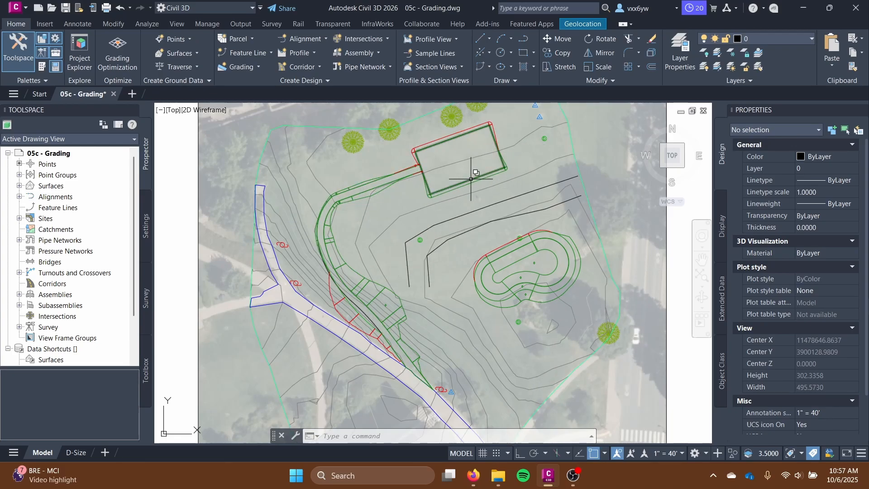
Erase both polylines between the rectangular pad and the pond.
{"action": "scroll", "coordinate": [474, 210], "scroll_direction": "up", "scroll_amount": 4}
{"action": "left_click", "coordinate": [472, 213]}
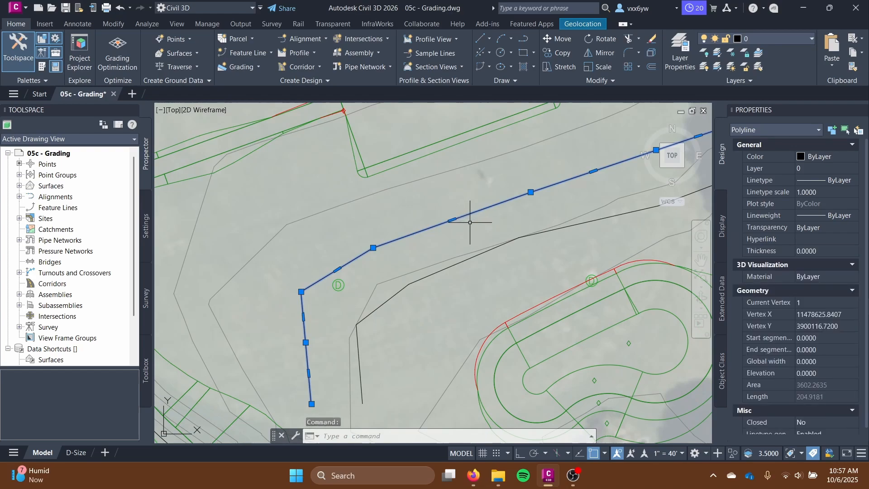
{"action": "key", "text": "Delete"}
{"action": "left_click", "coordinate": [525, 240]}
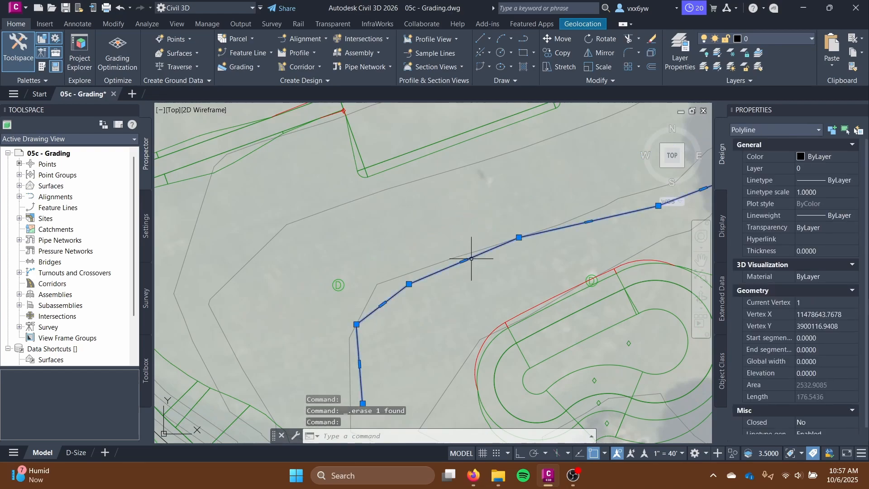
{"action": "key", "text": "Delete"}
Save the drawing with the pad, access path and pond gradings in place.
{"action": "scroll", "coordinate": [526, 246], "scroll_direction": "down", "scroll_amount": 2}
{"action": "middle_click_drag", "start_coordinate": [526, 247], "coordinate": [371, 259]}
{"action": "key", "text": "ctrl+s"}
{"action": "scroll", "coordinate": [422, 246], "scroll_direction": "down", "scroll_amount": 4}
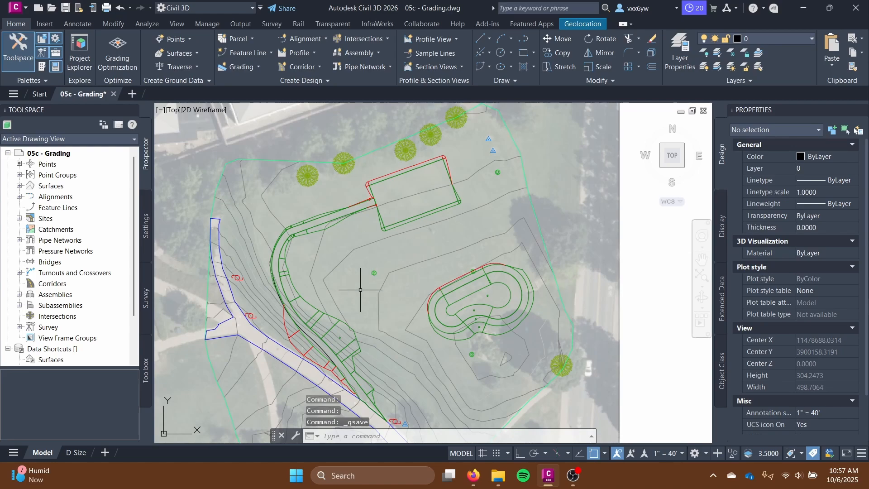
{"action": "middle_click_drag", "start_coordinate": [375, 272], "coordinate": [390, 262]}
{"action": "mouse_move", "coordinate": [391, 262]}
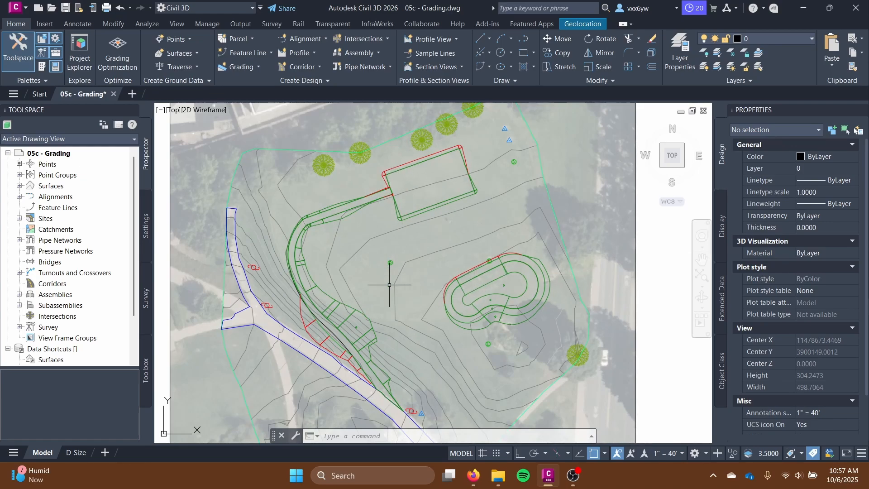
{"action": "mouse_move", "coordinate": [412, 253]}
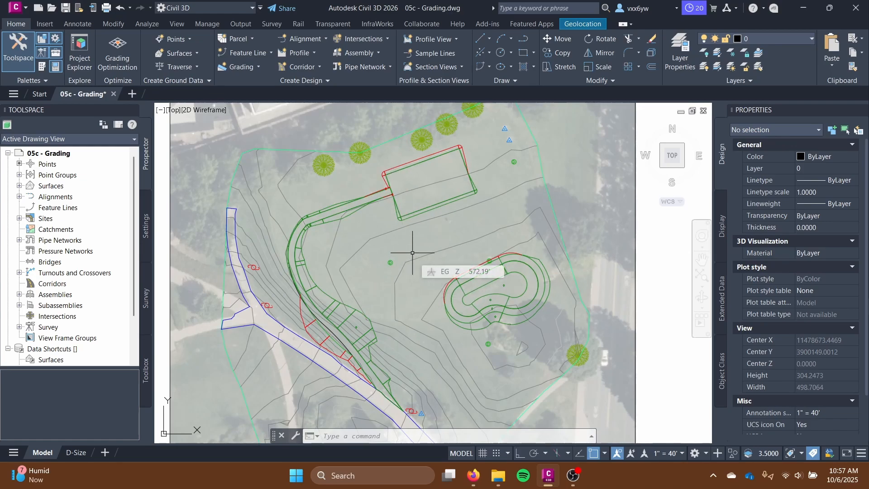